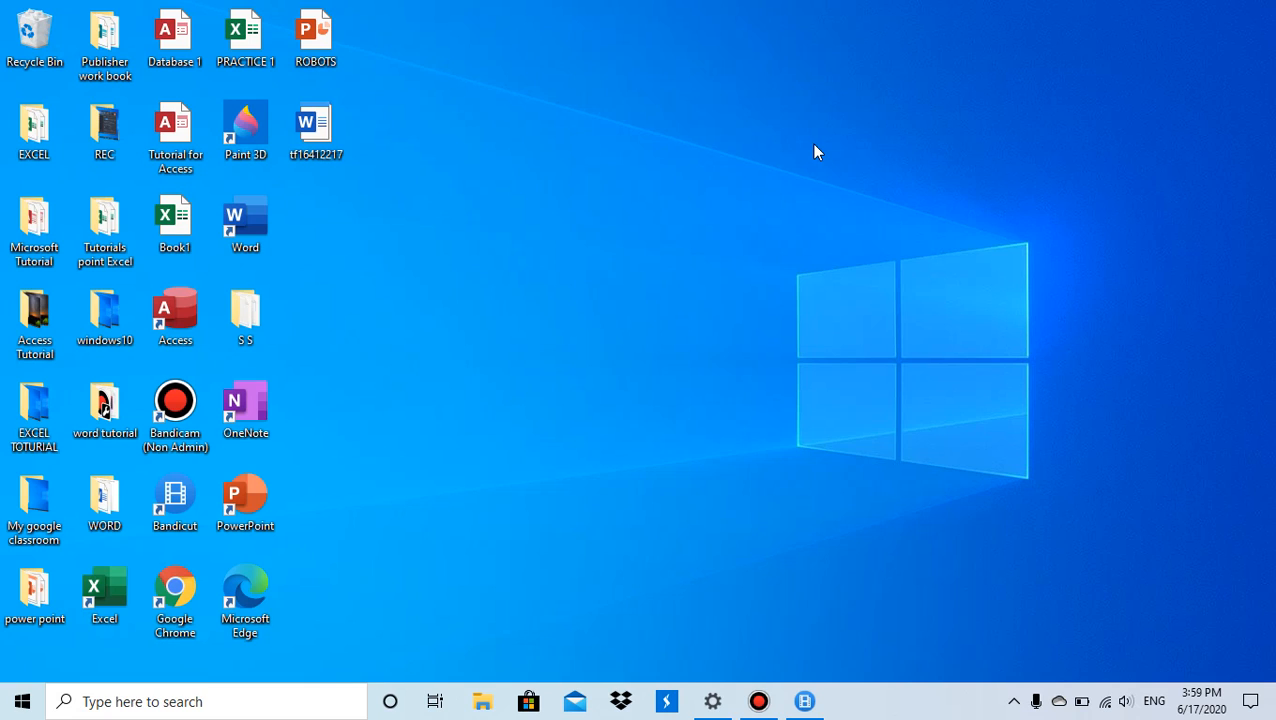
Step: Launch Microsoft Word from the desktop shortcut into a new blank document
double_click(245, 225)
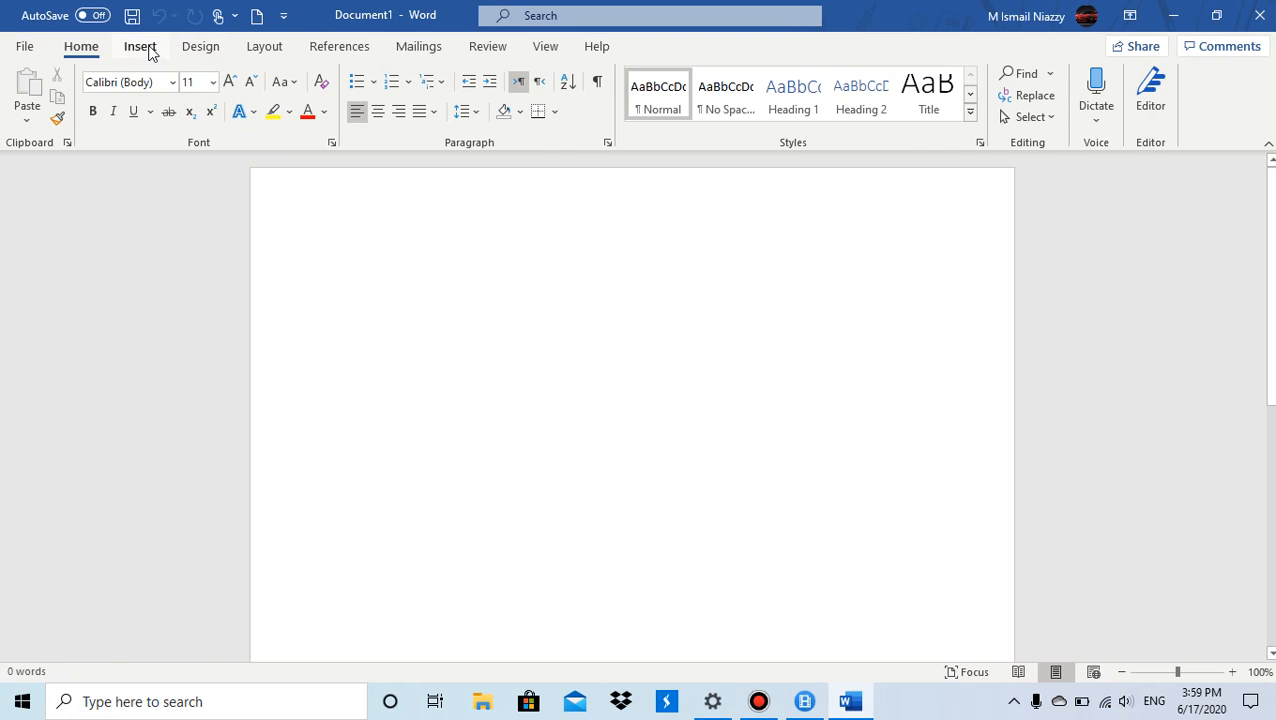
Step: Insert the earth globe 3D model from the Office Supplies collection into the blank document
left_click(152, 46)
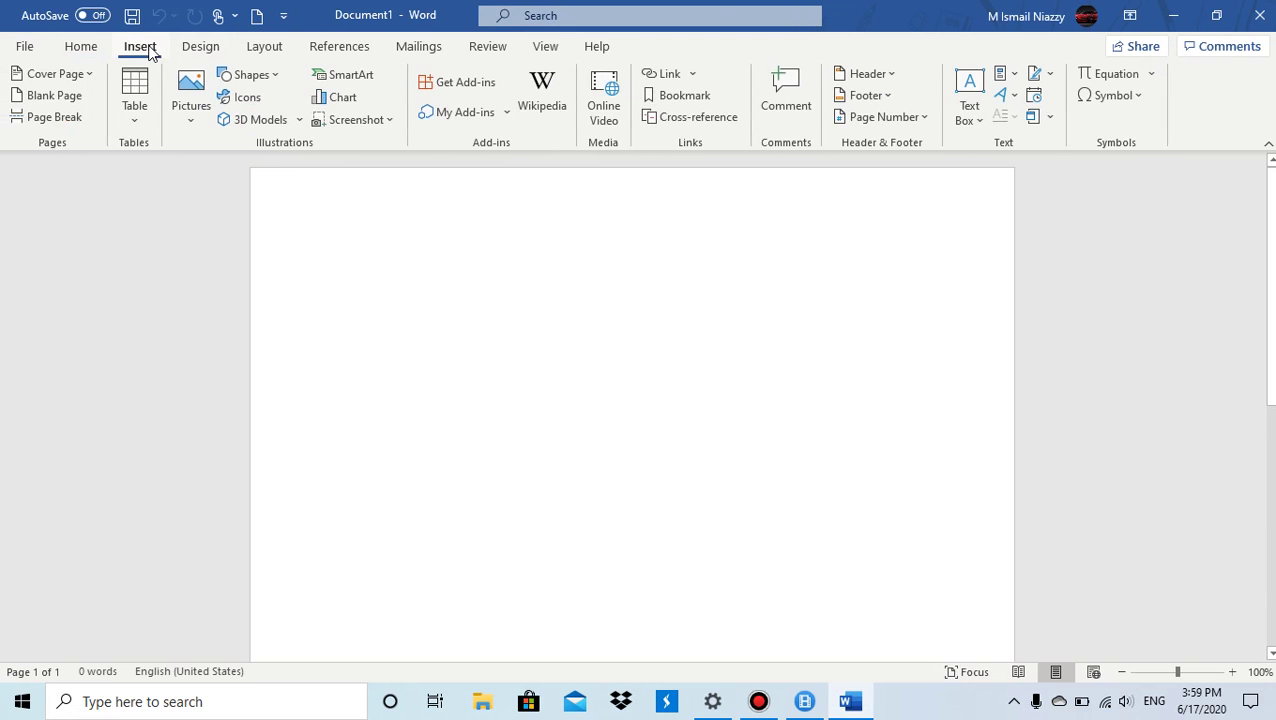
left_click(256, 118)
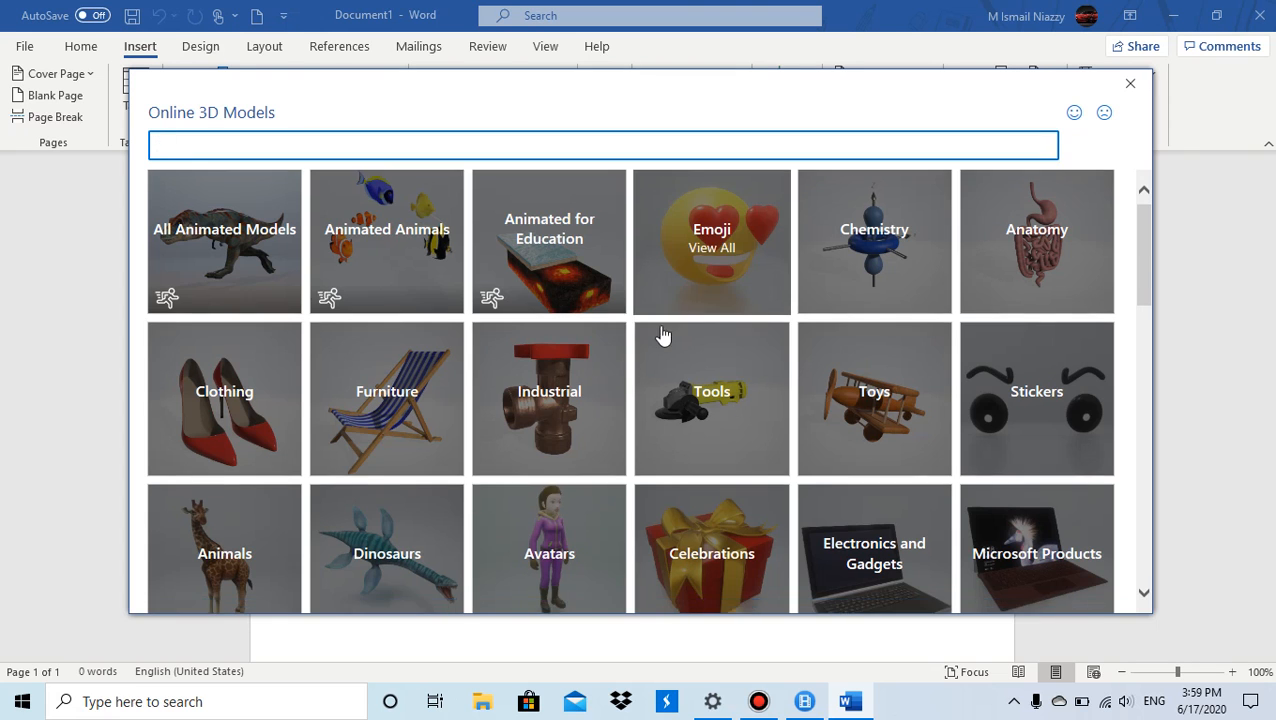
scroll(660, 335, "down", 10)
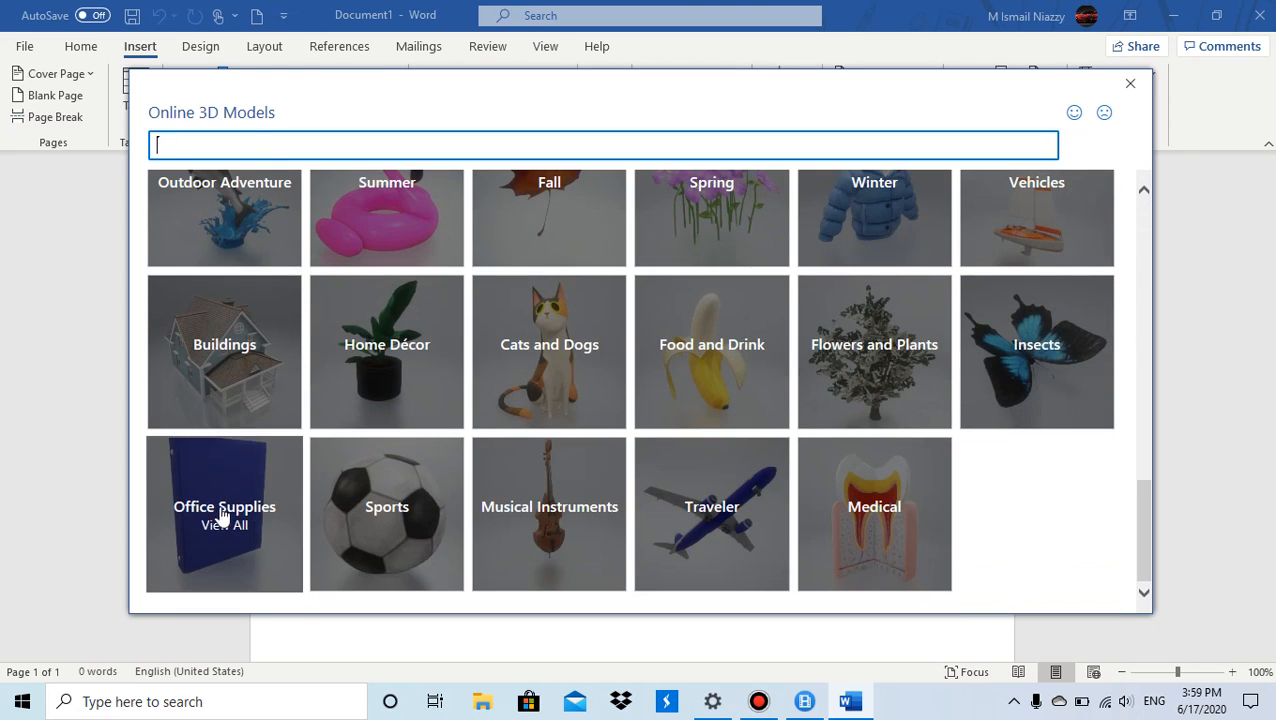
left_click(224, 513)
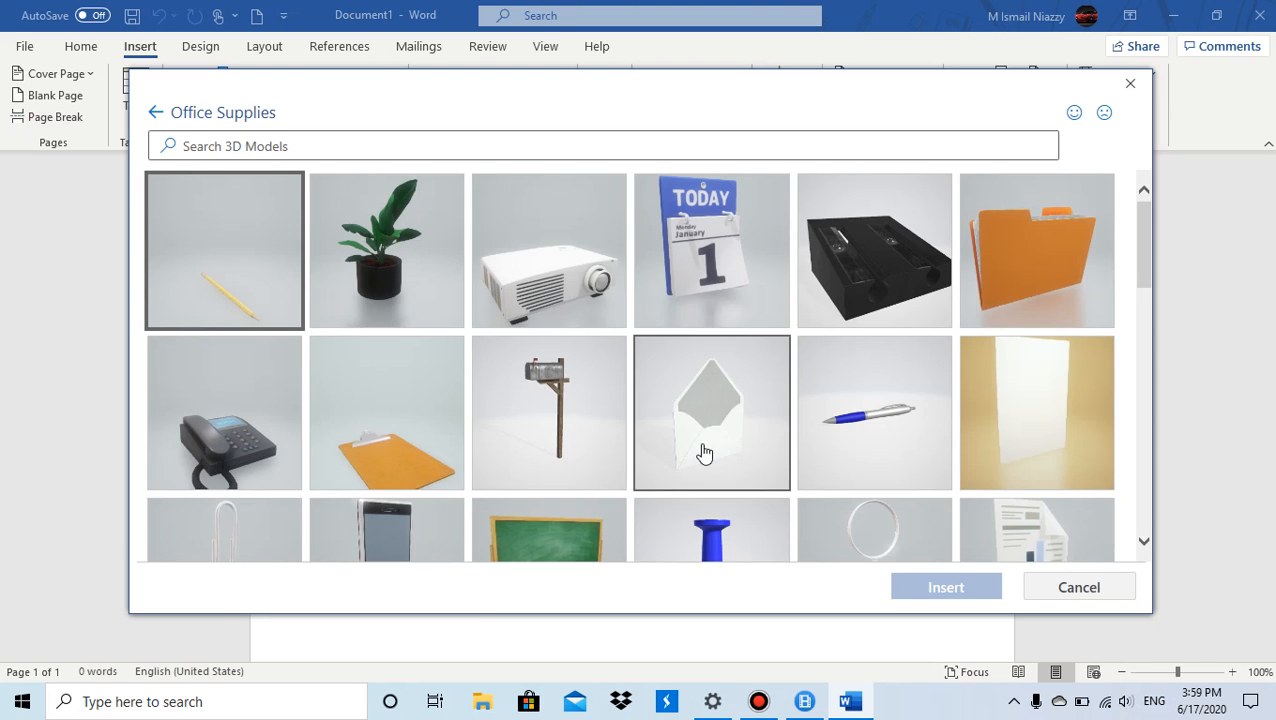
scroll(700, 450, "down", 3)
scroll(705, 455, "down", 2)
scroll(700, 443, "up", 2)
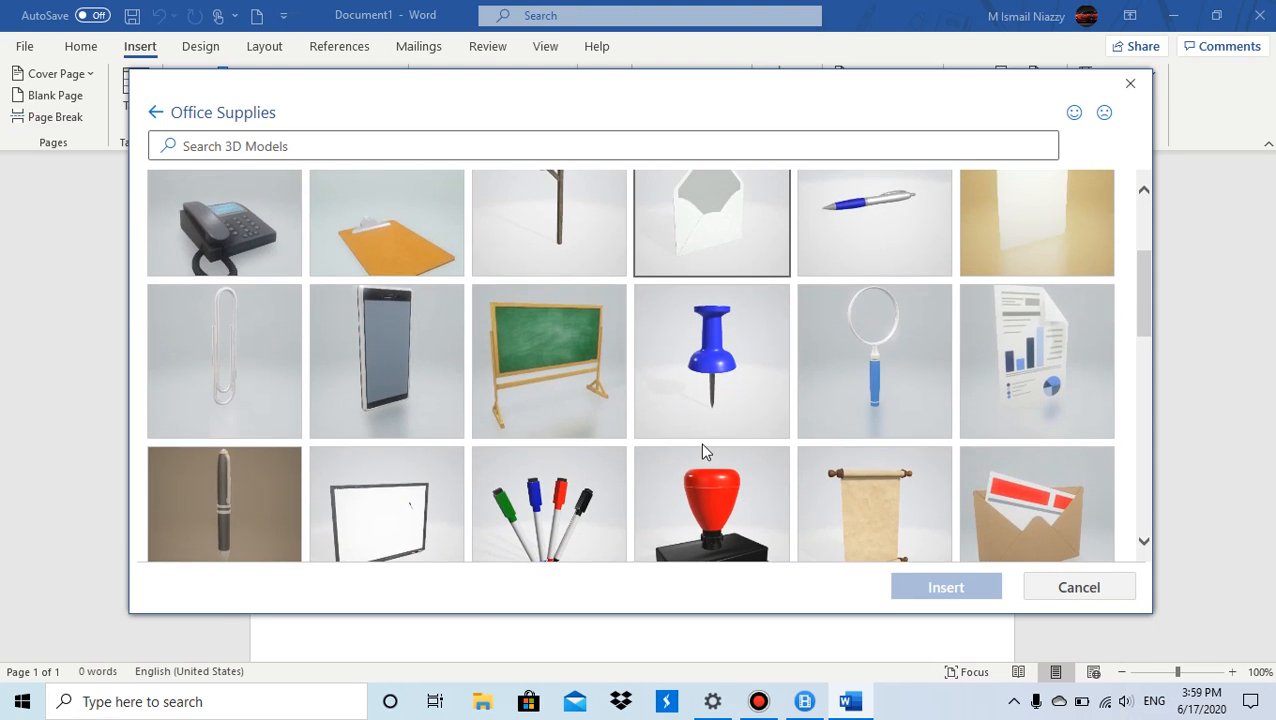
scroll(700, 443, "down", 1)
left_click(1036, 514)
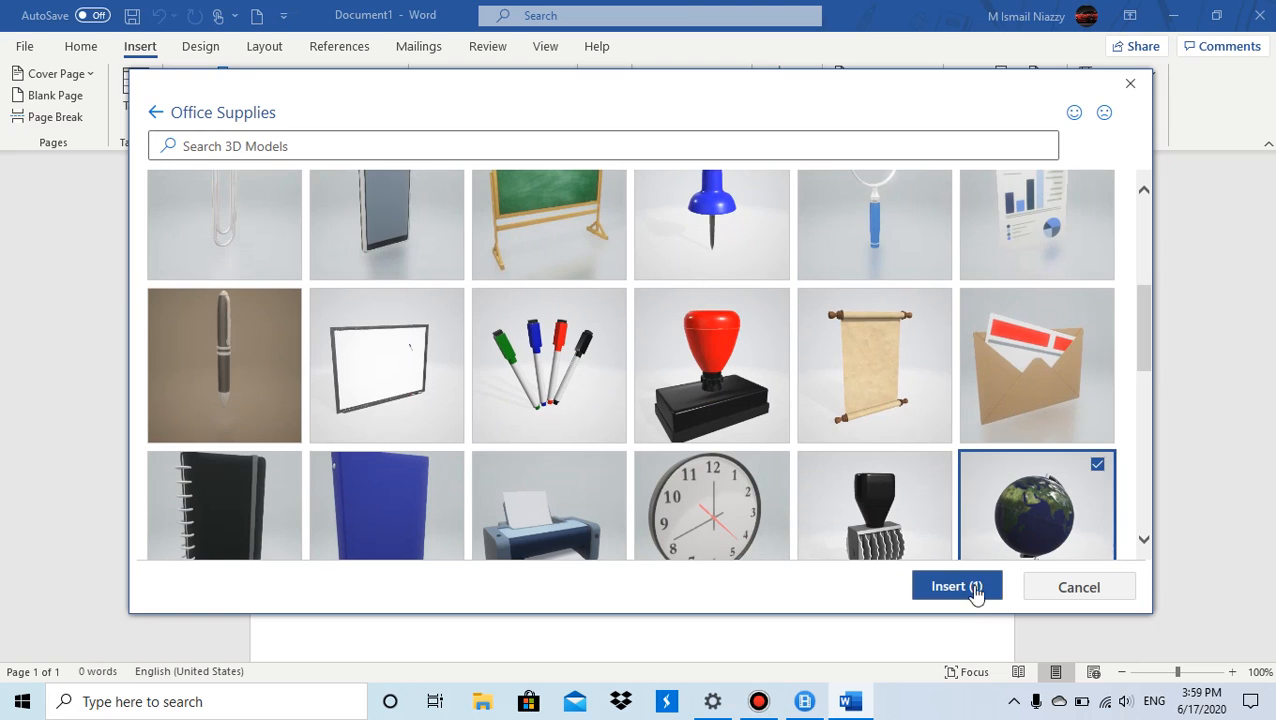
left_click(946, 587)
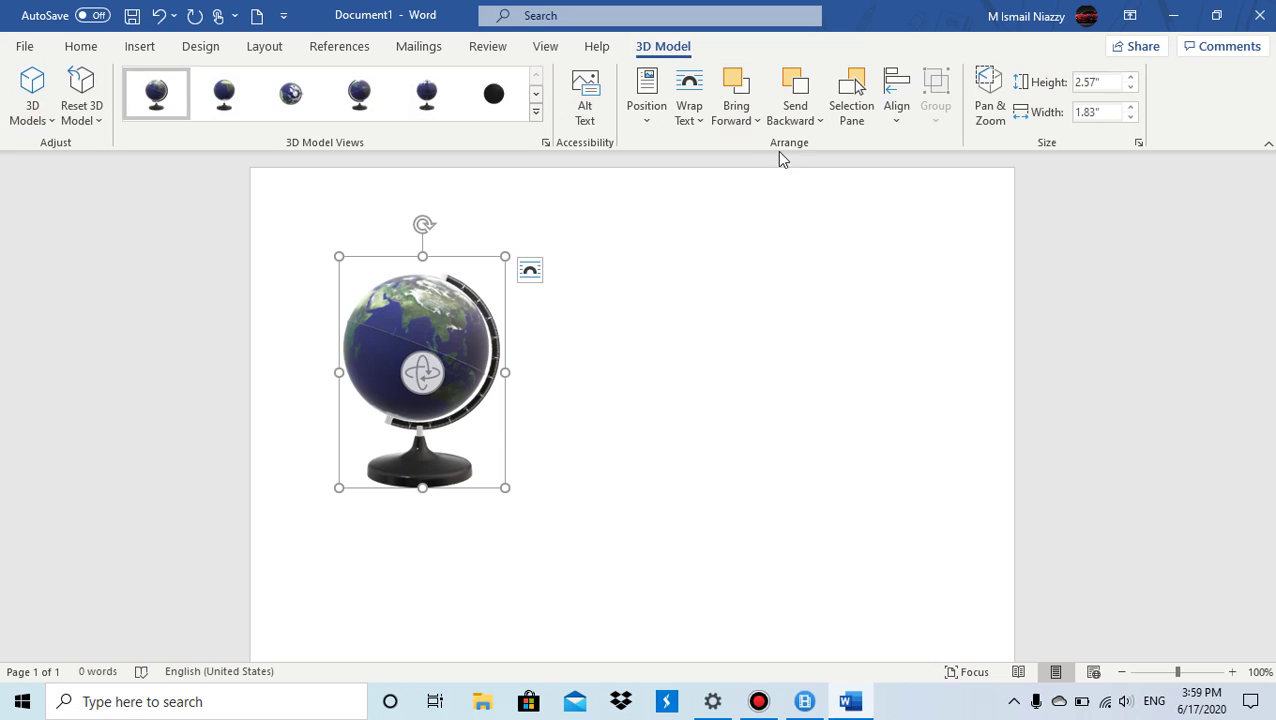
Step: Make the globe float with text wrapping and rotate it so Africa faces forward
left_click(690, 118)
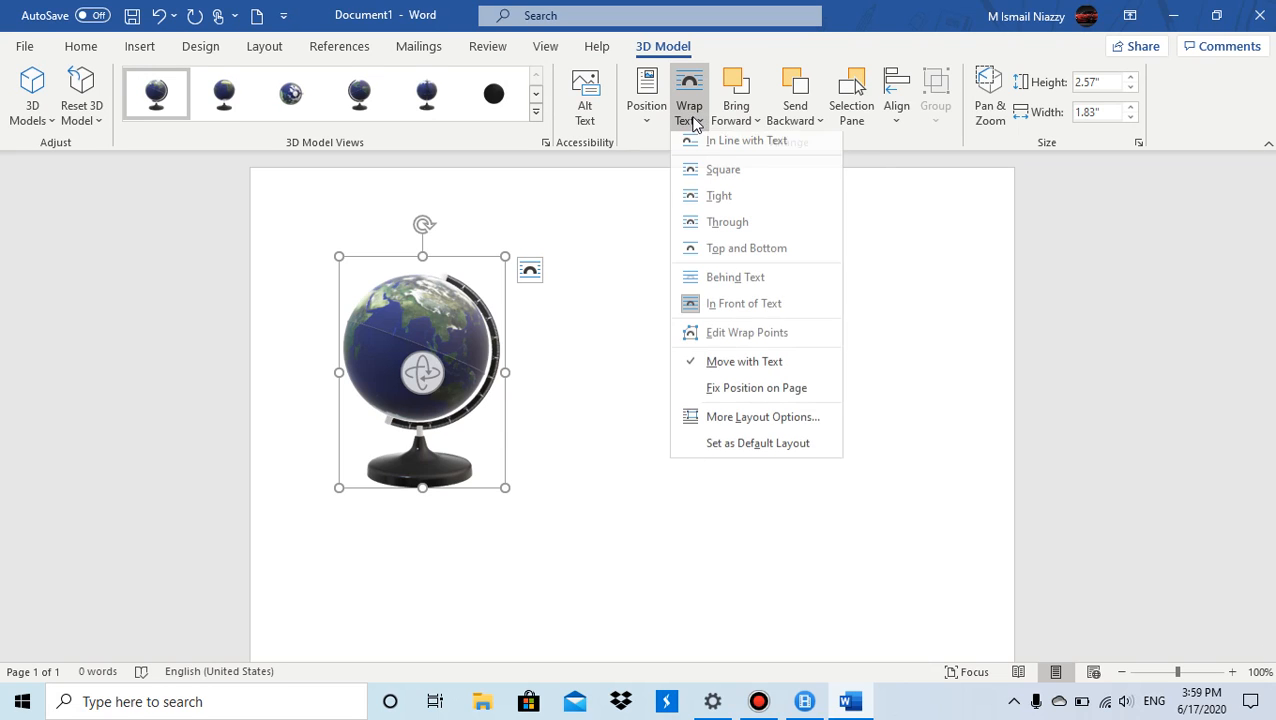
left_click(740, 300)
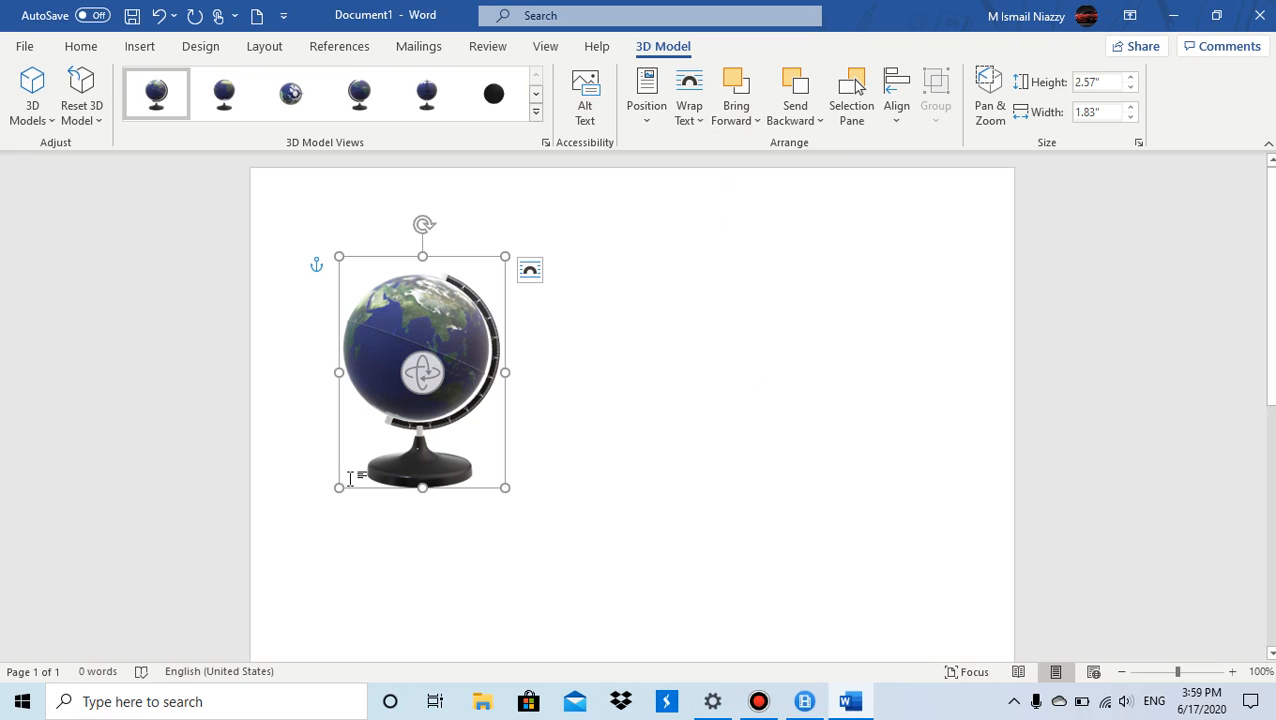
left_click_drag(421, 388, 403, 430)
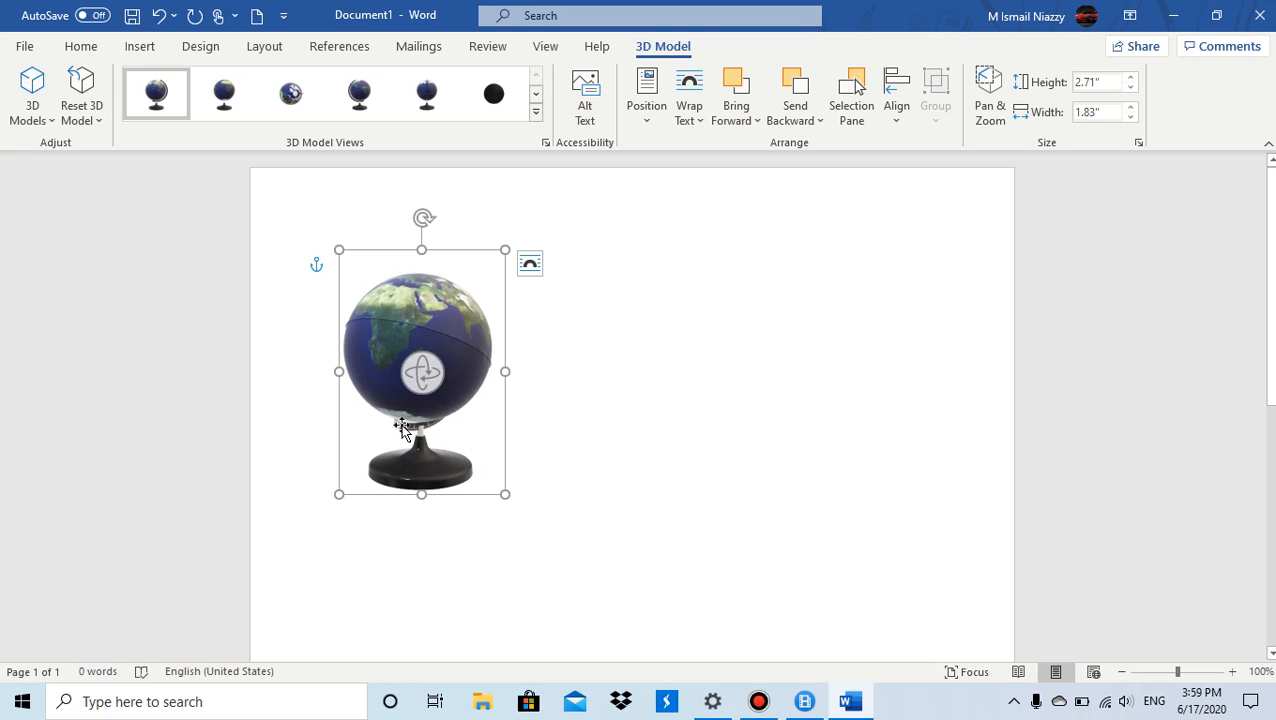
Step: Remove the globe from the page and close Word, discarding the blank document's changes
key("Delete")
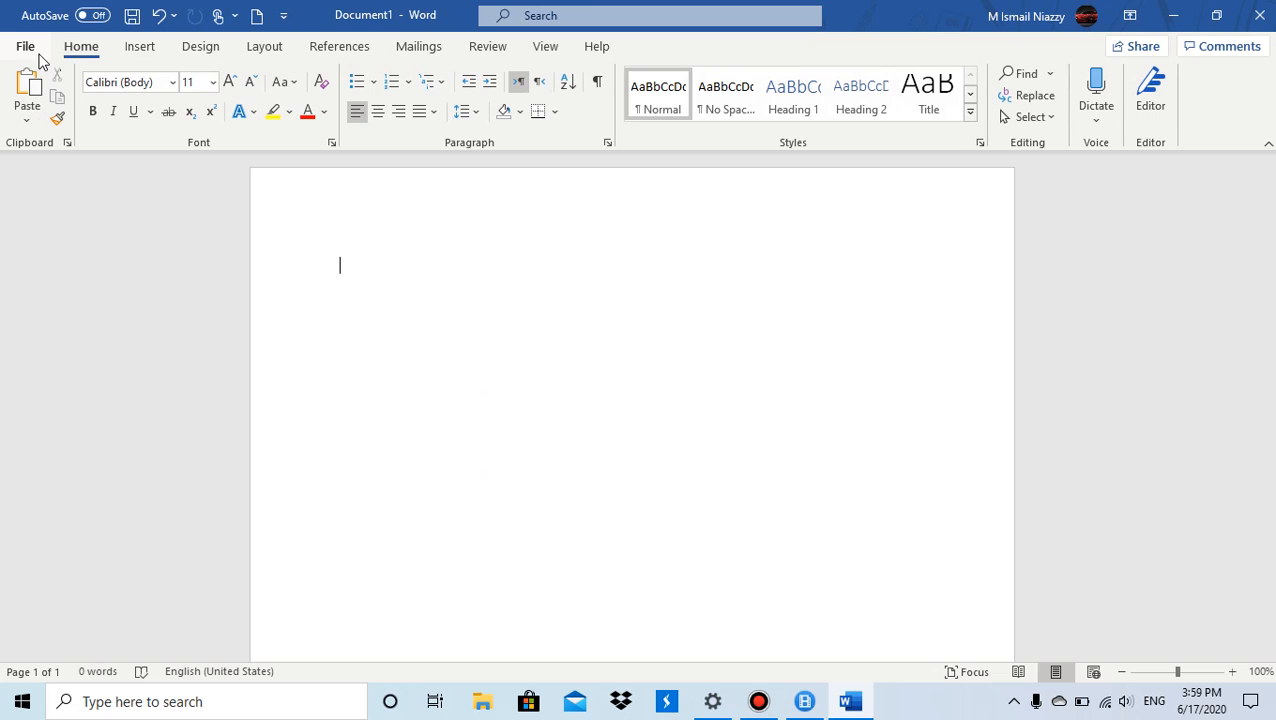
left_click(1260, 14)
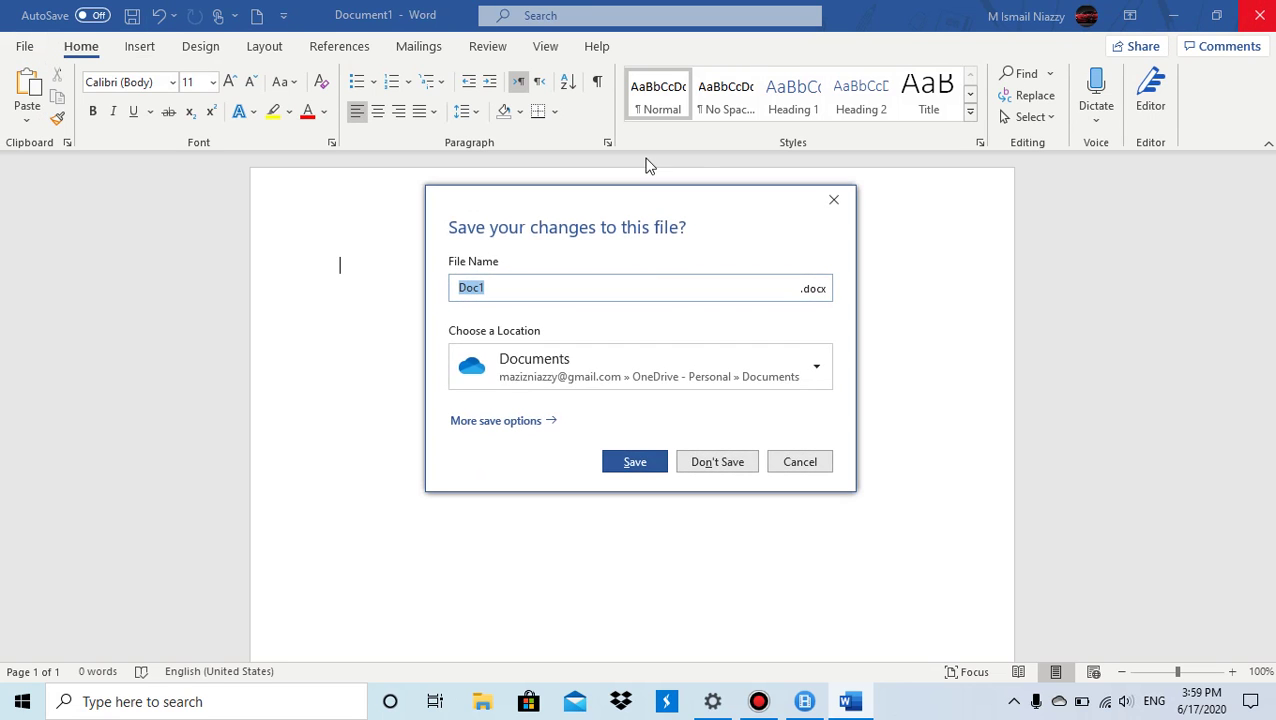
left_click(717, 463)
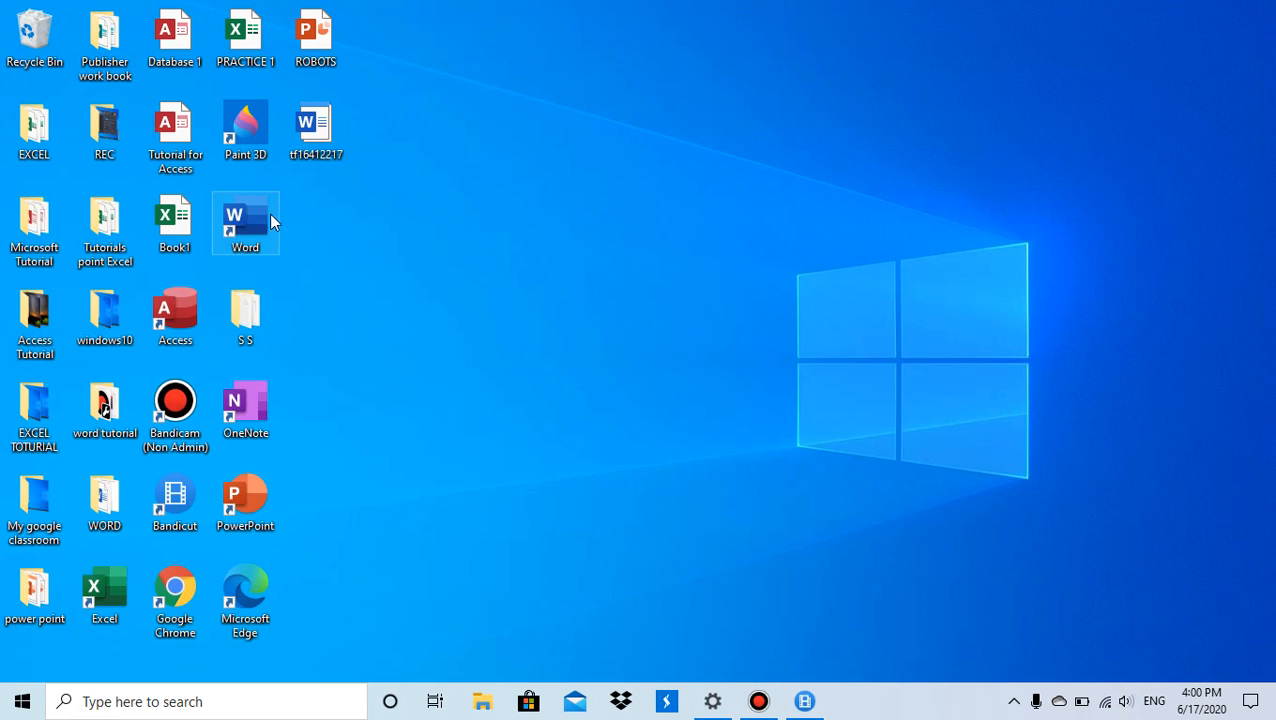
Step: Relaunch Word, open the Electricity document from Recent and paste the globe beside its title
double_click(248, 246)
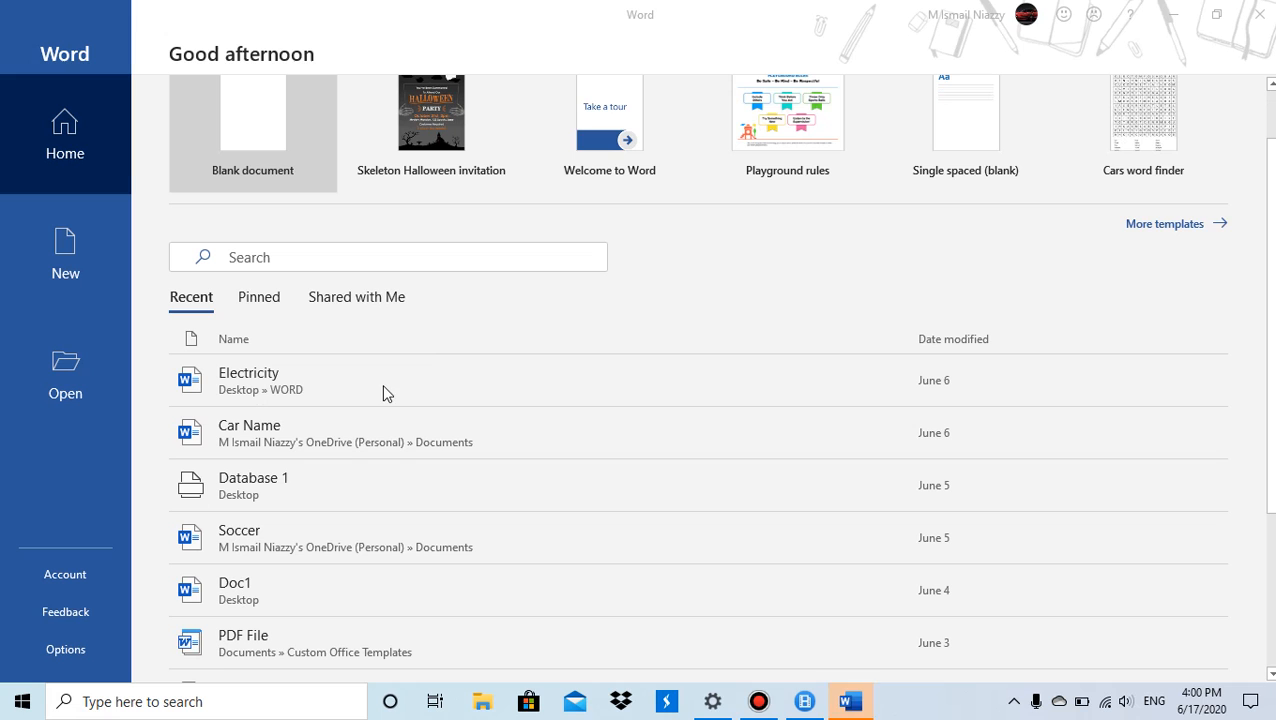
left_click(529, 376)
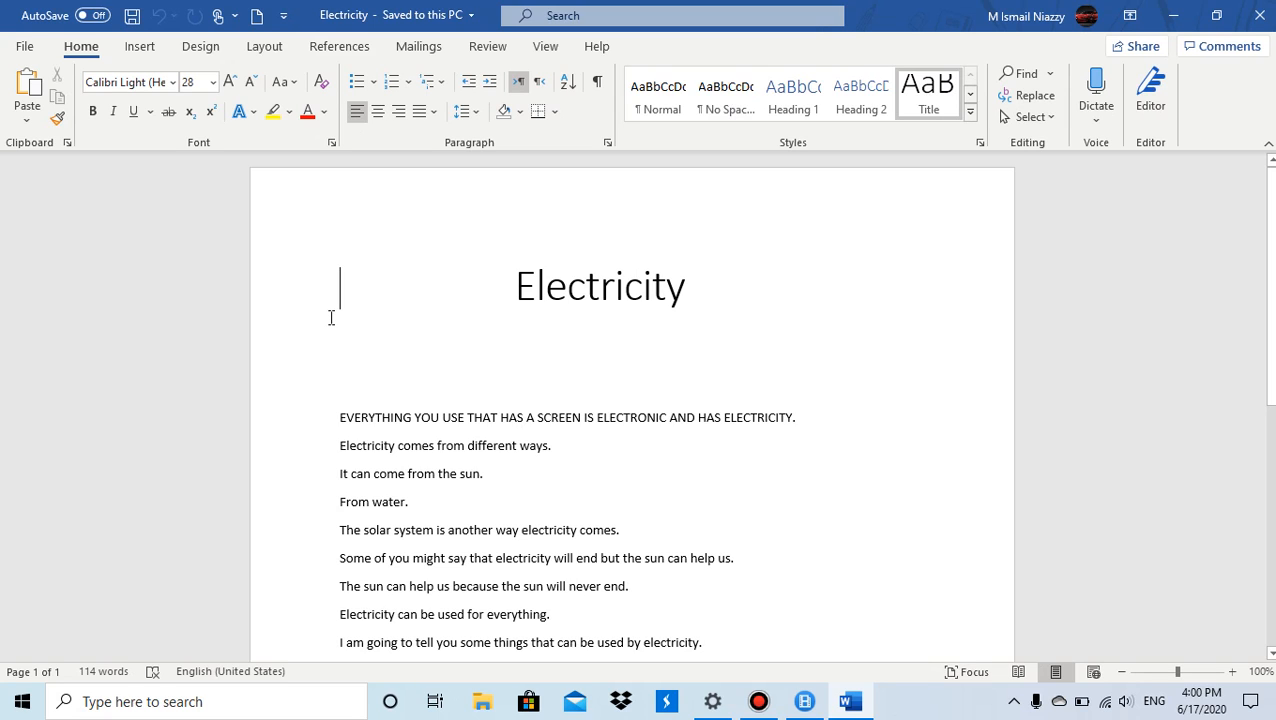
key("ctrl+v")
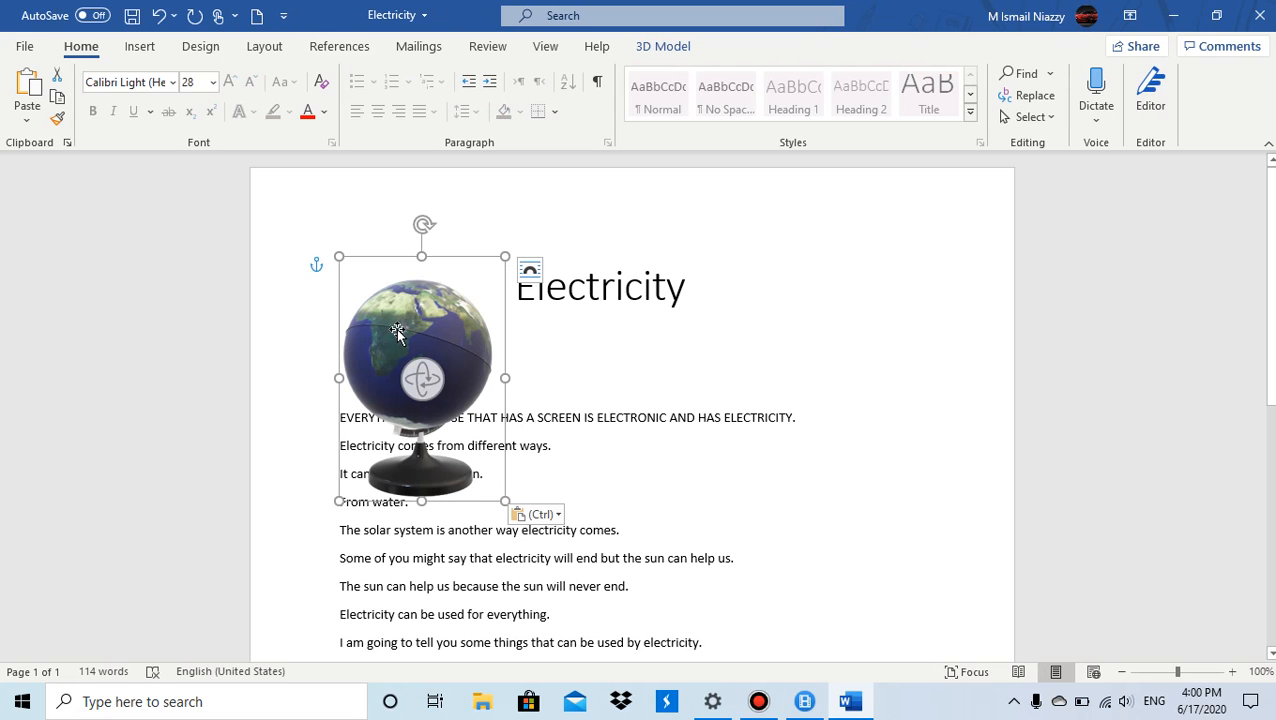
Step: Move the globe below the title and bring up its wrap text choices on the 3D Model tab
left_click_drag(404, 344, 536, 367)
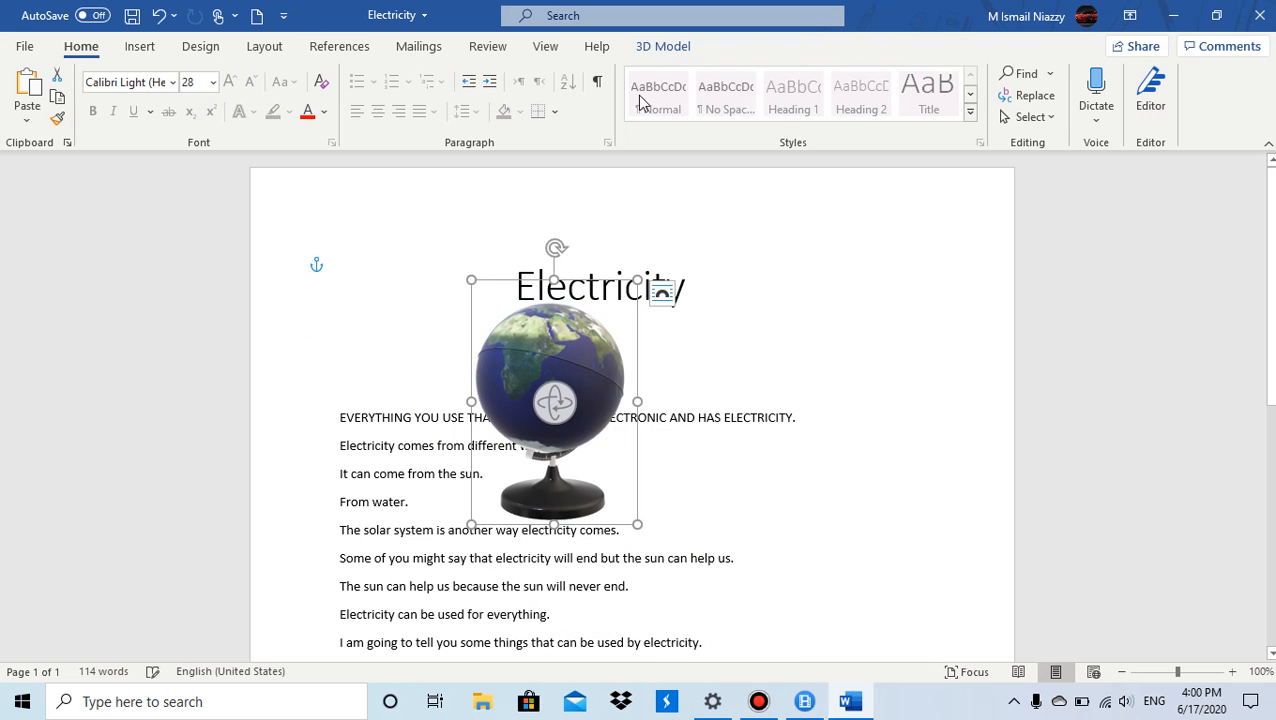
left_click(140, 46)
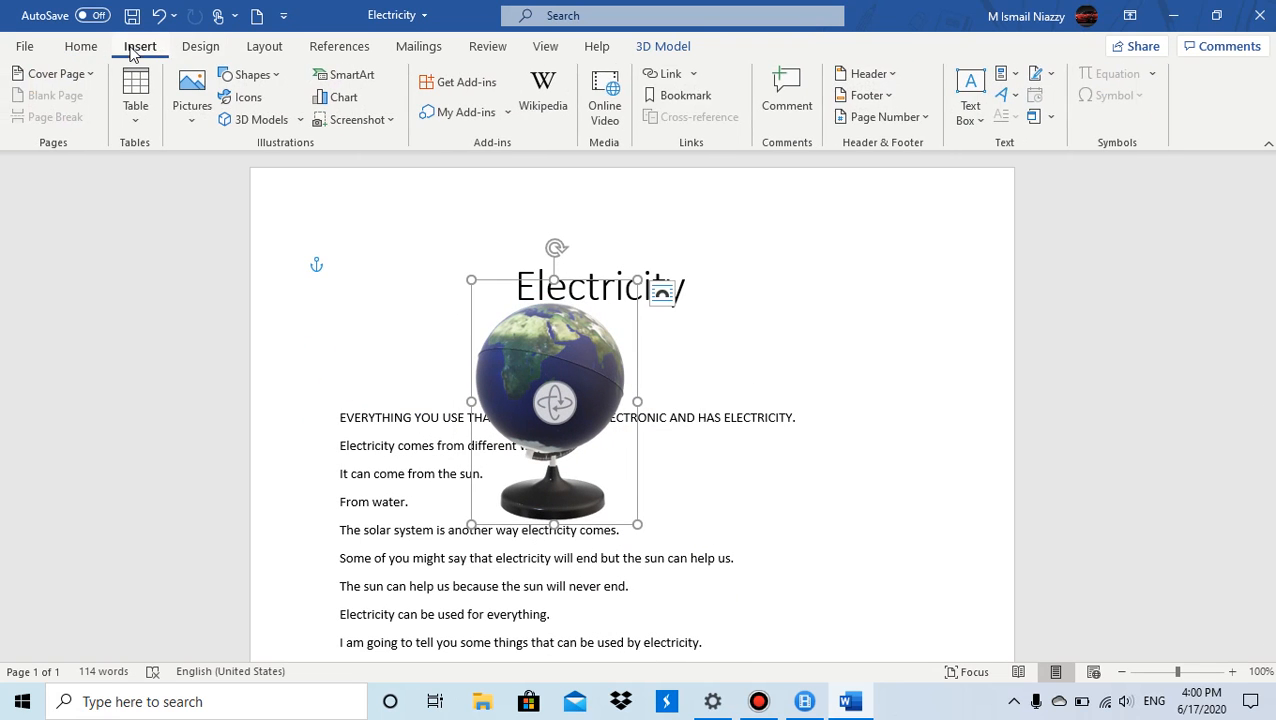
left_click(663, 46)
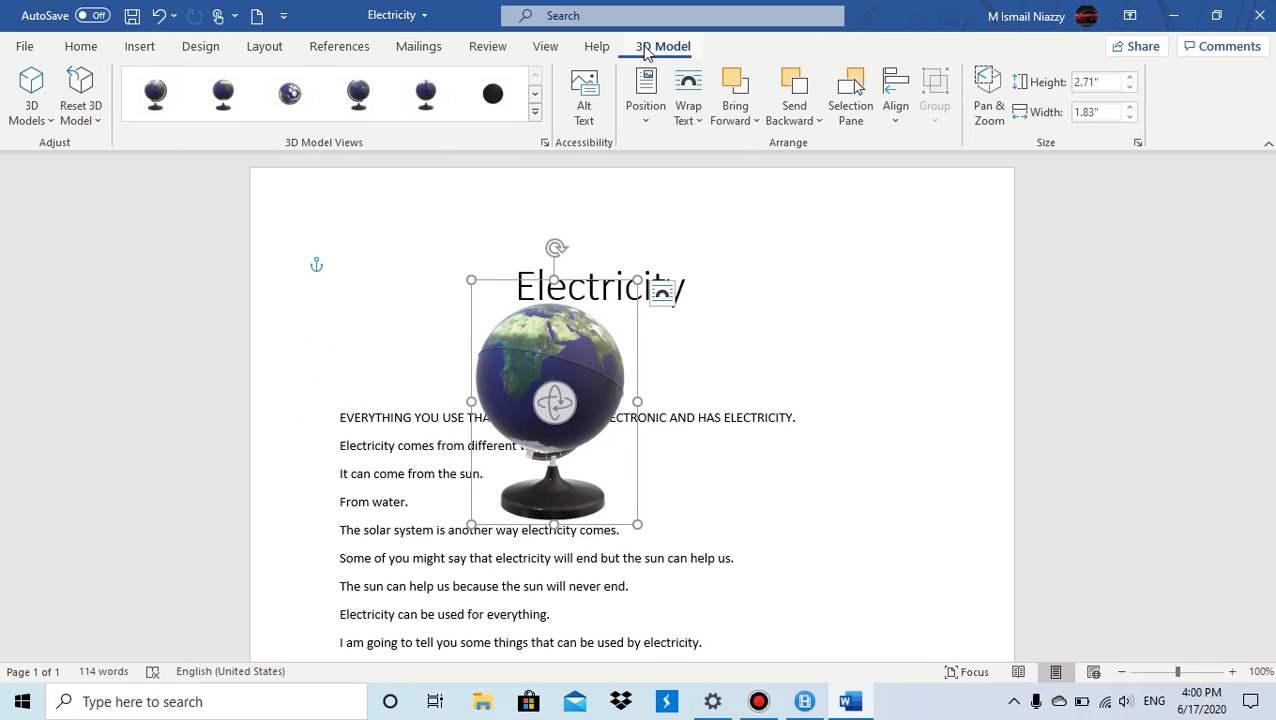
left_click(689, 105)
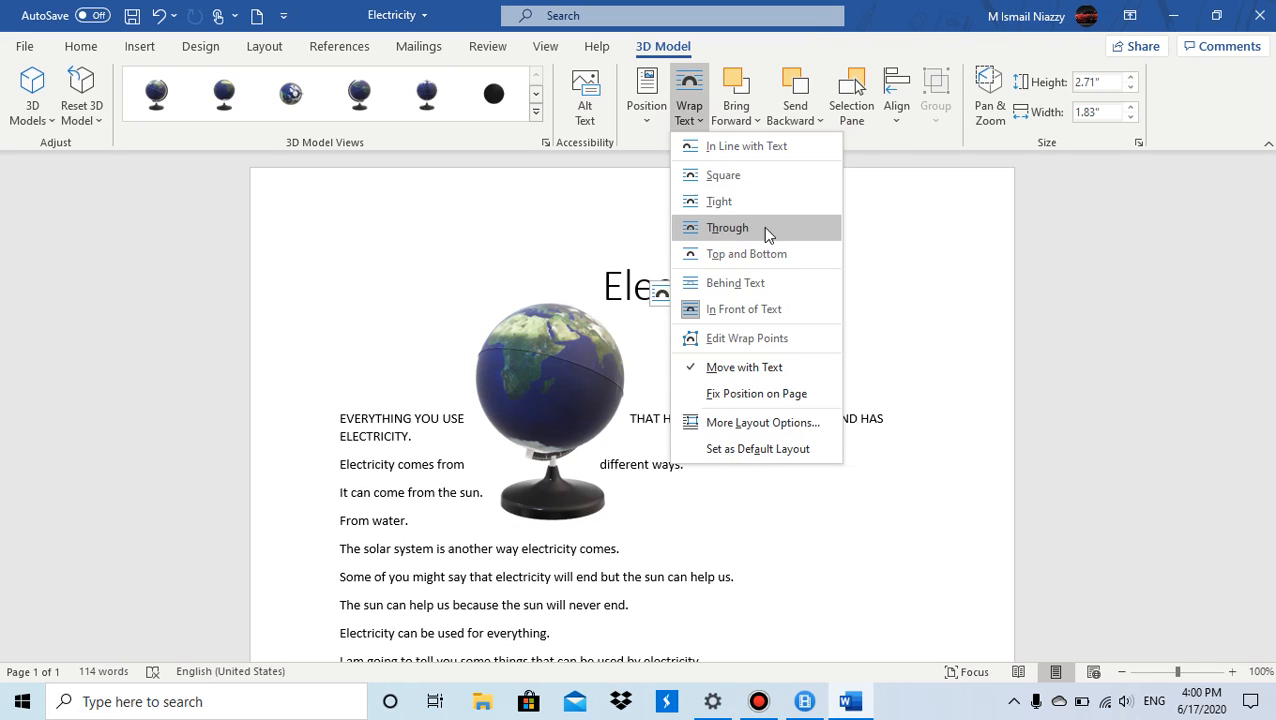
Step: Try In Line with Text, Square and Tight wrapping on the globe in turn
left_click(746, 146)
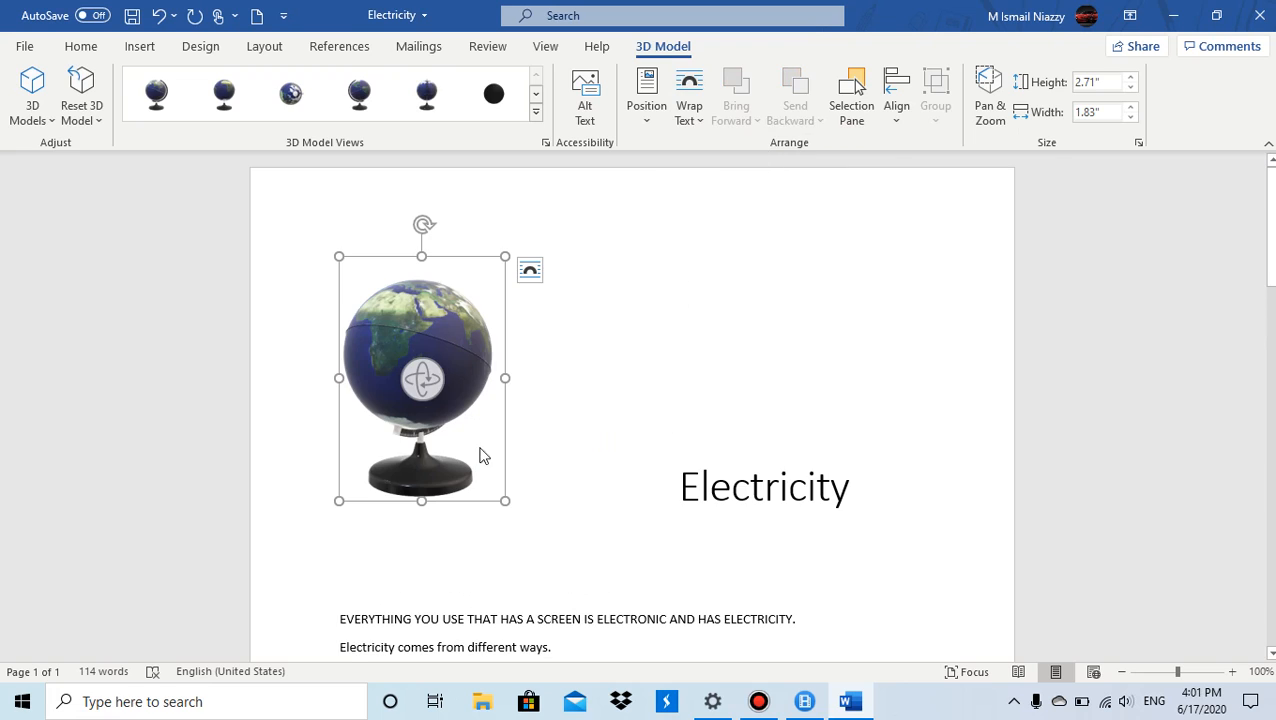
left_click(698, 113)
left_click(723, 174)
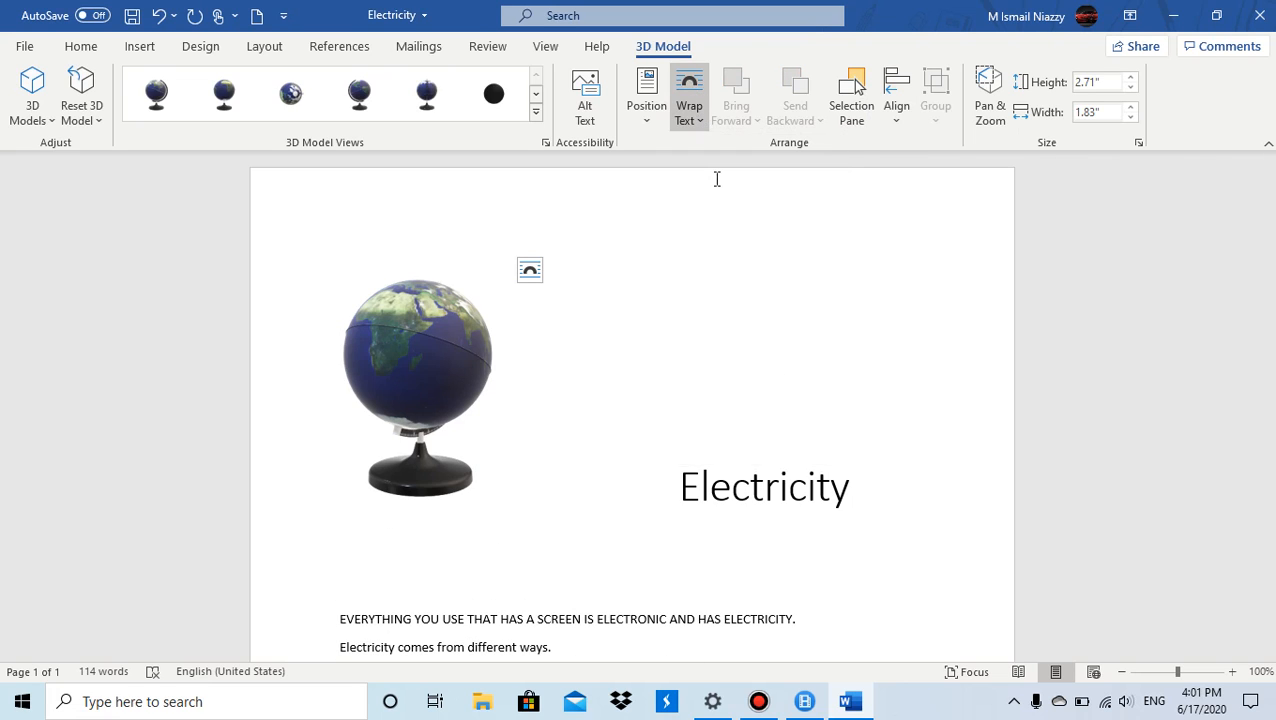
left_click(689, 113)
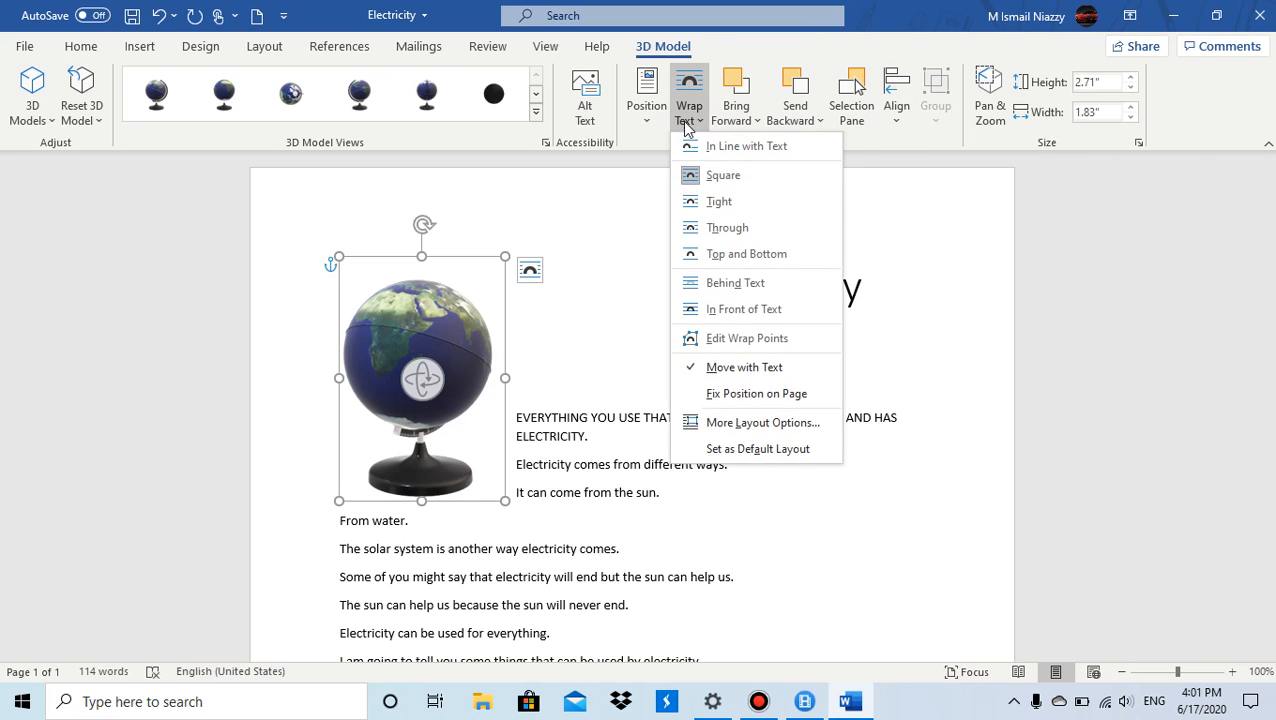
left_click(730, 228)
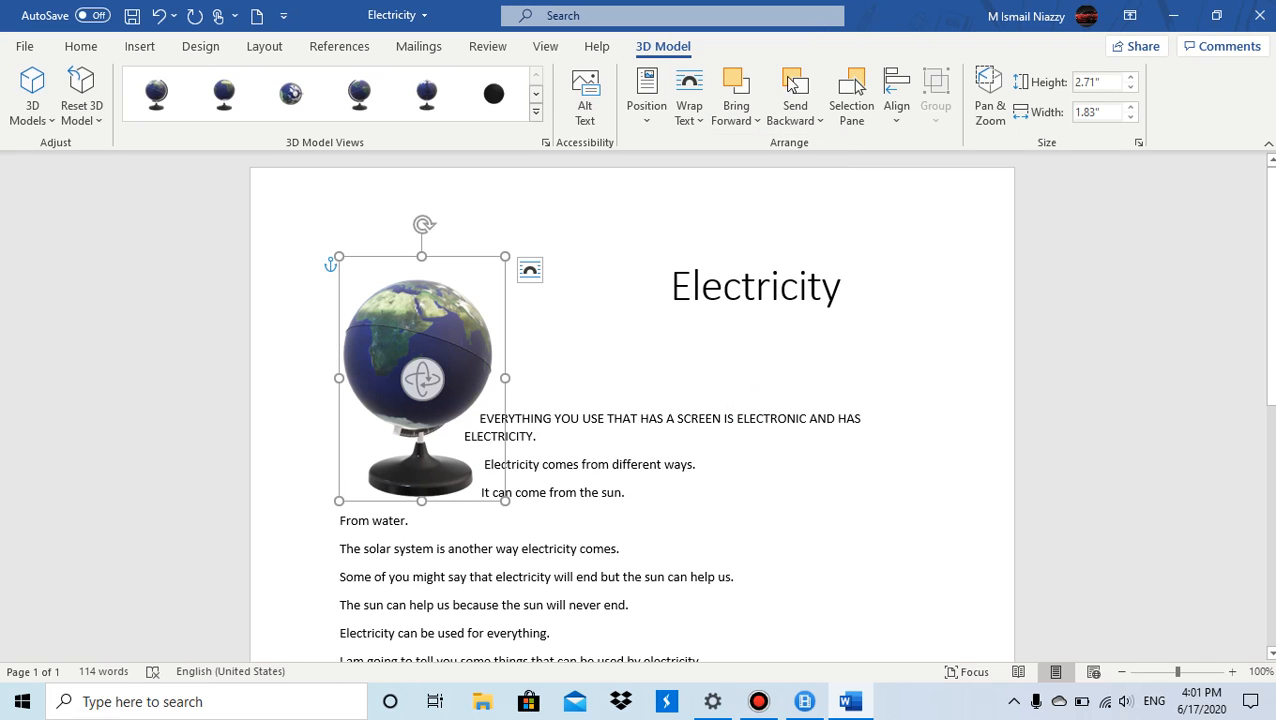
left_click(689, 113)
left_click(730, 228)
Step: Apply Top and Bottom wrapping, then send the globe Behind Text
left_click(689, 113)
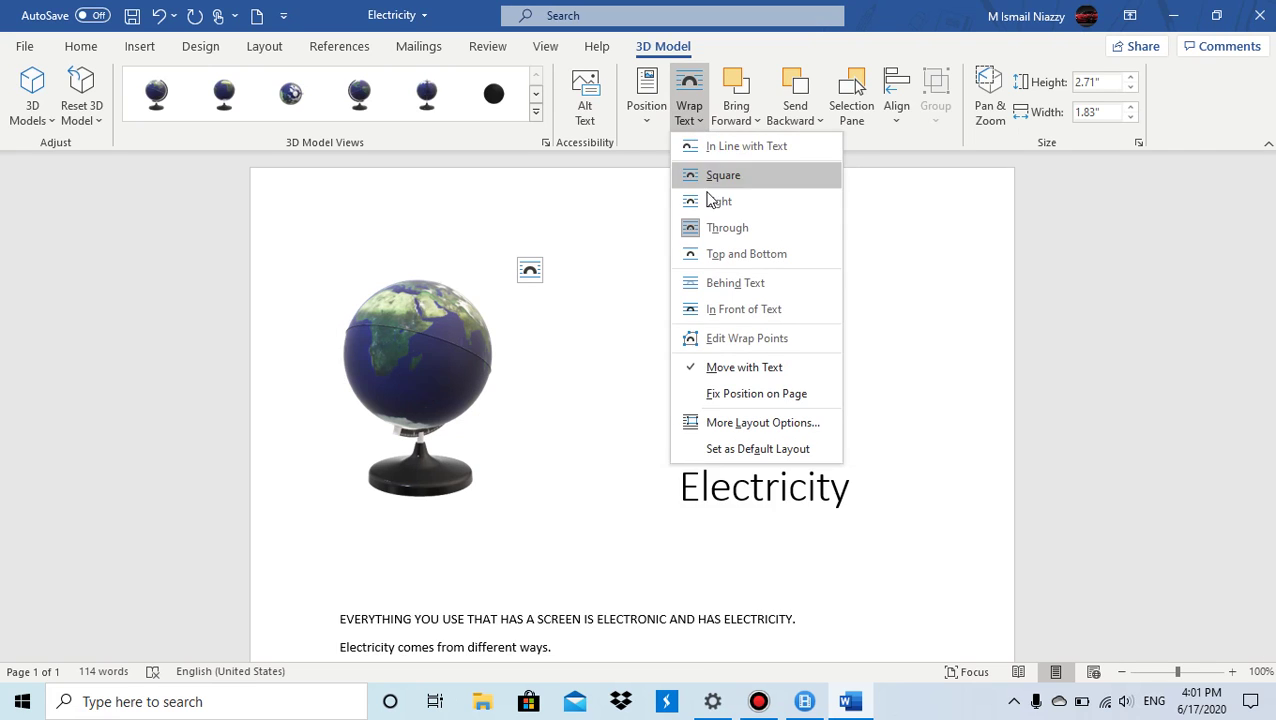
left_click(746, 254)
left_click(420, 380)
left_click(689, 113)
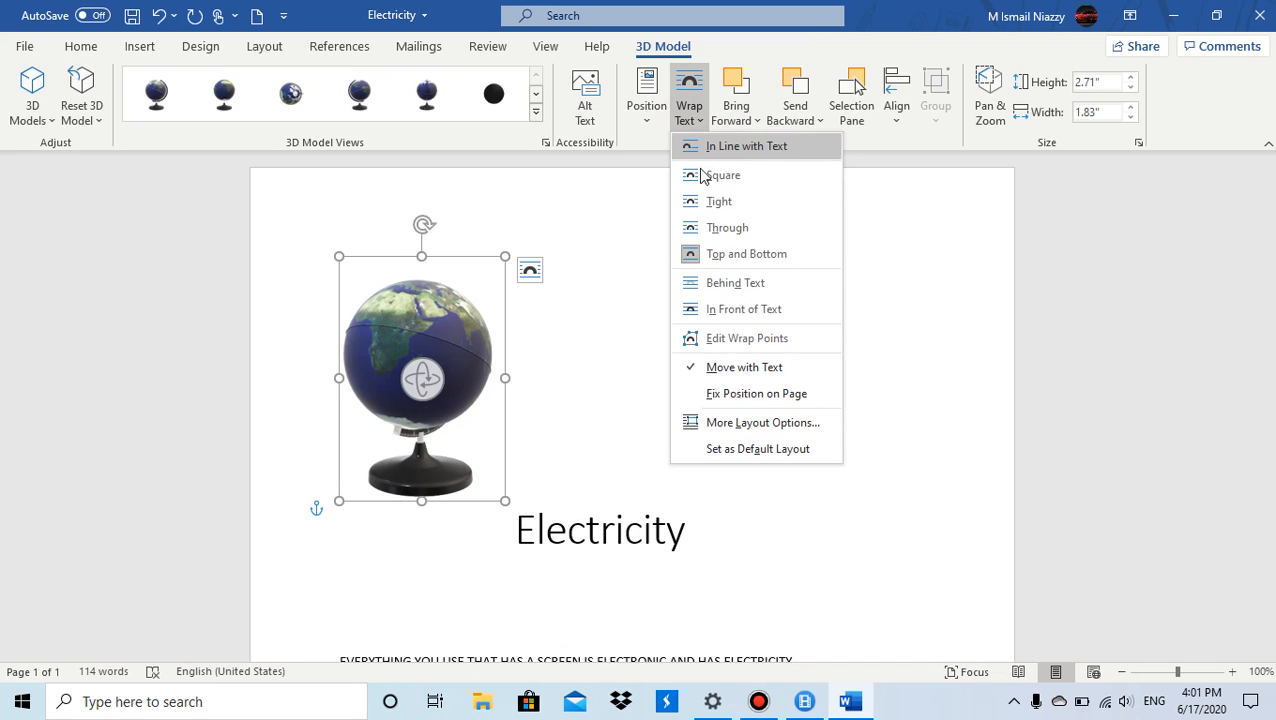
left_click(735, 283)
Step: Move the globe over the body text and bring it In Front of Text under the title
mouse_move(420, 360)
left_mouse_down()
mouse_move(520, 405)
mouse_move(370, 540)
left_mouse_up()
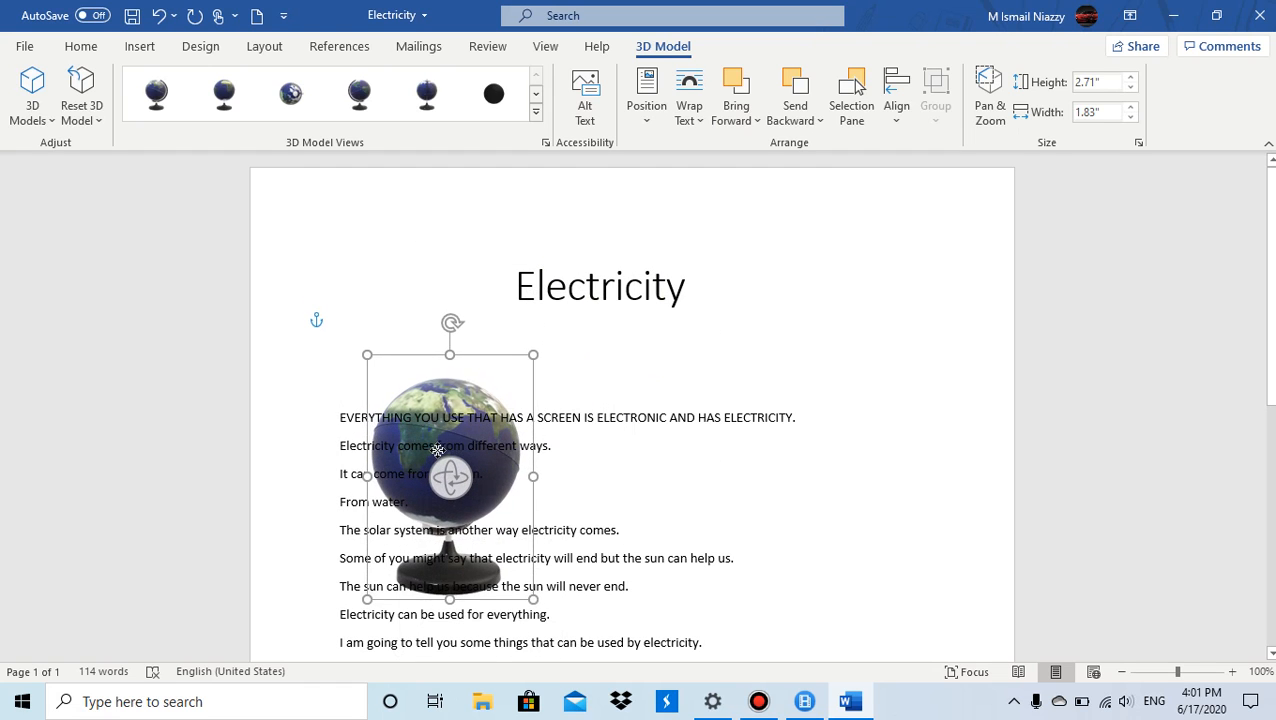
left_click(689, 110)
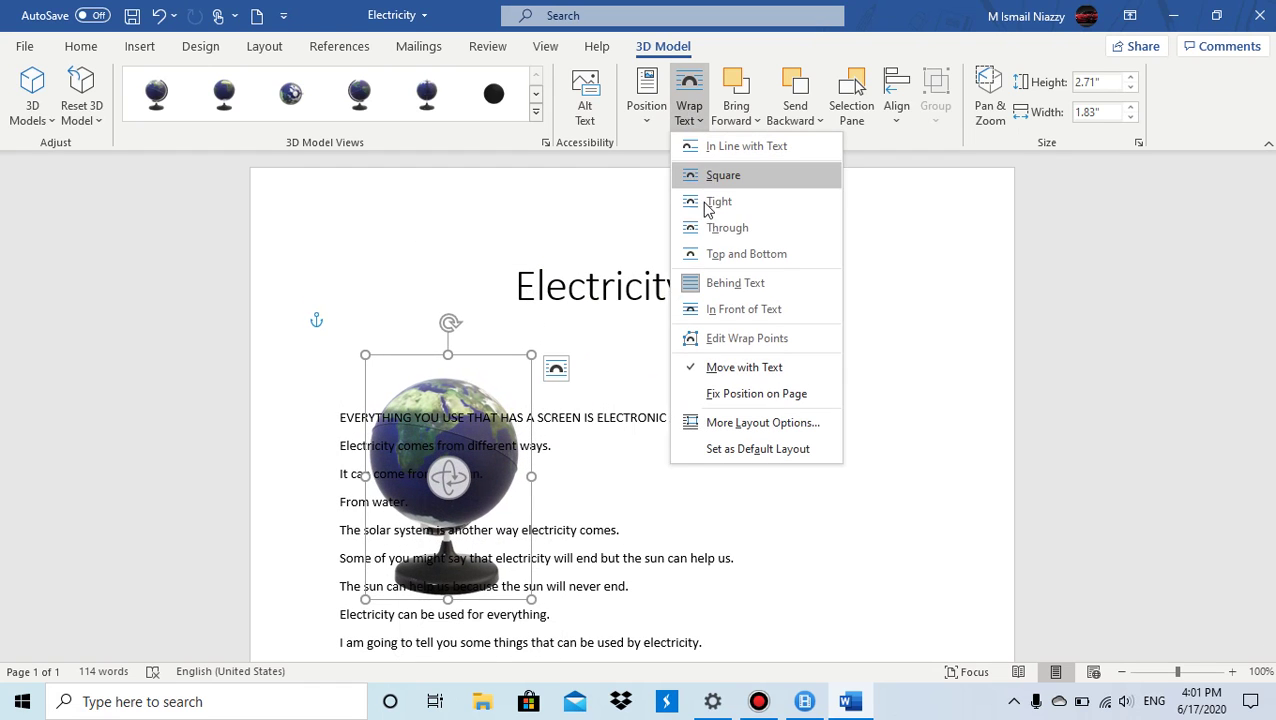
left_click(728, 315)
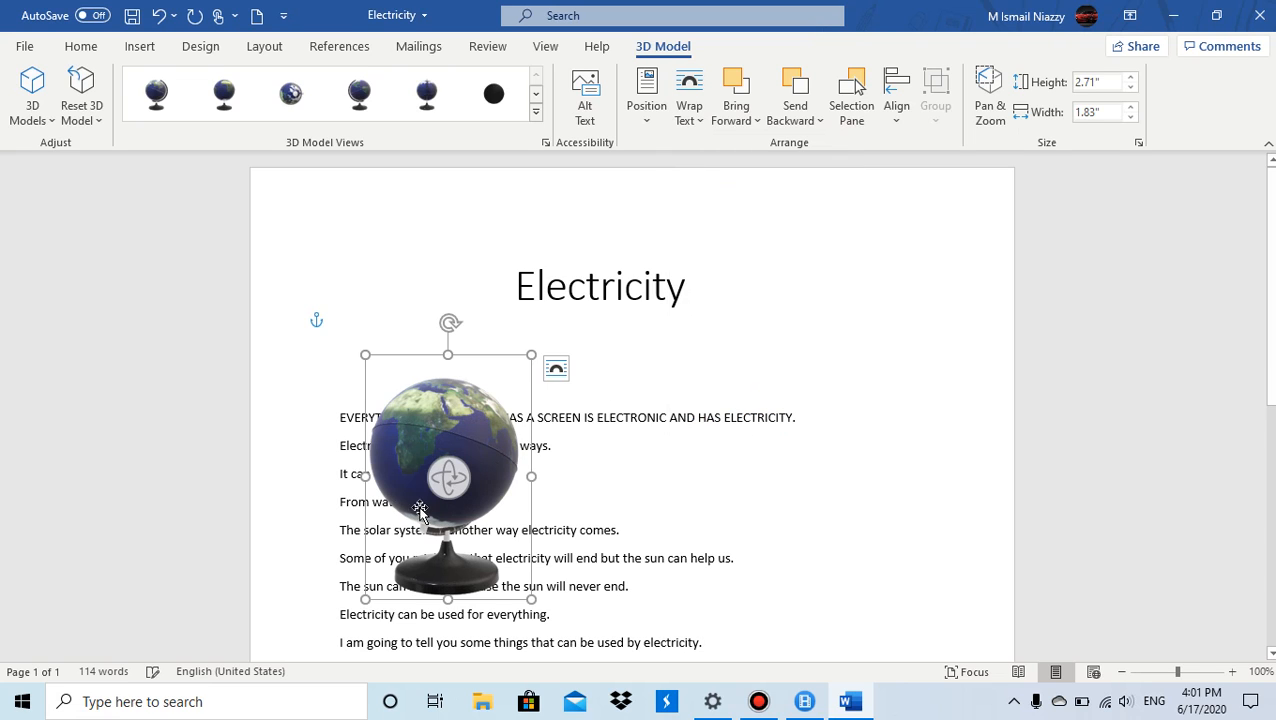
mouse_move(445, 470)
left_mouse_down()
mouse_move(560, 430)
mouse_move(430, 445)
left_mouse_up()
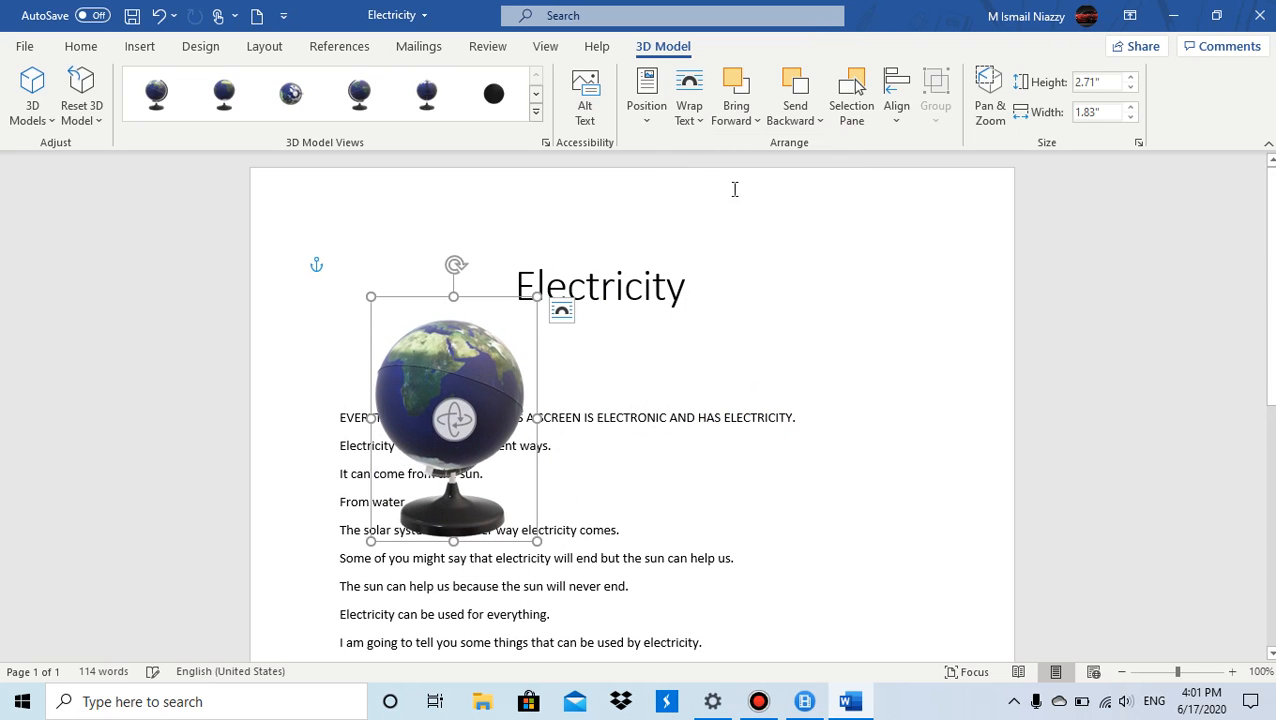
Step: Make the paragraphs wrap tightly around the globe and start editing its wrap points
left_click(689, 110)
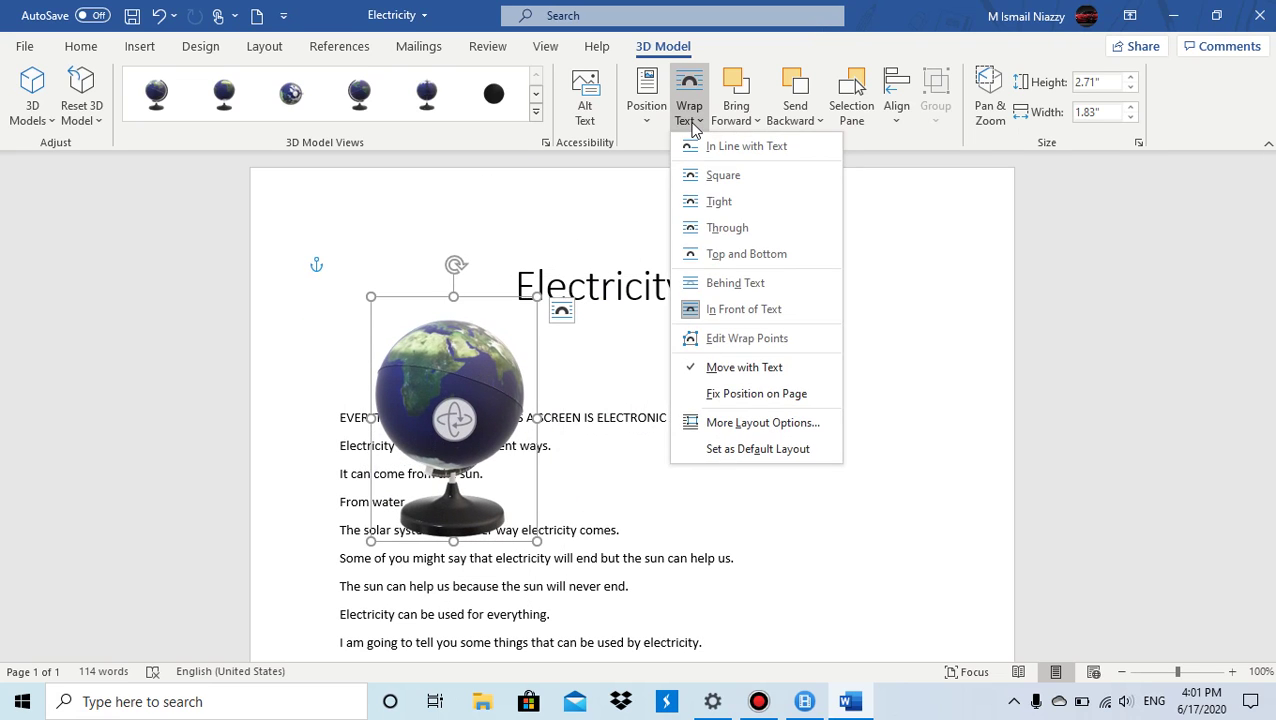
left_click(725, 340)
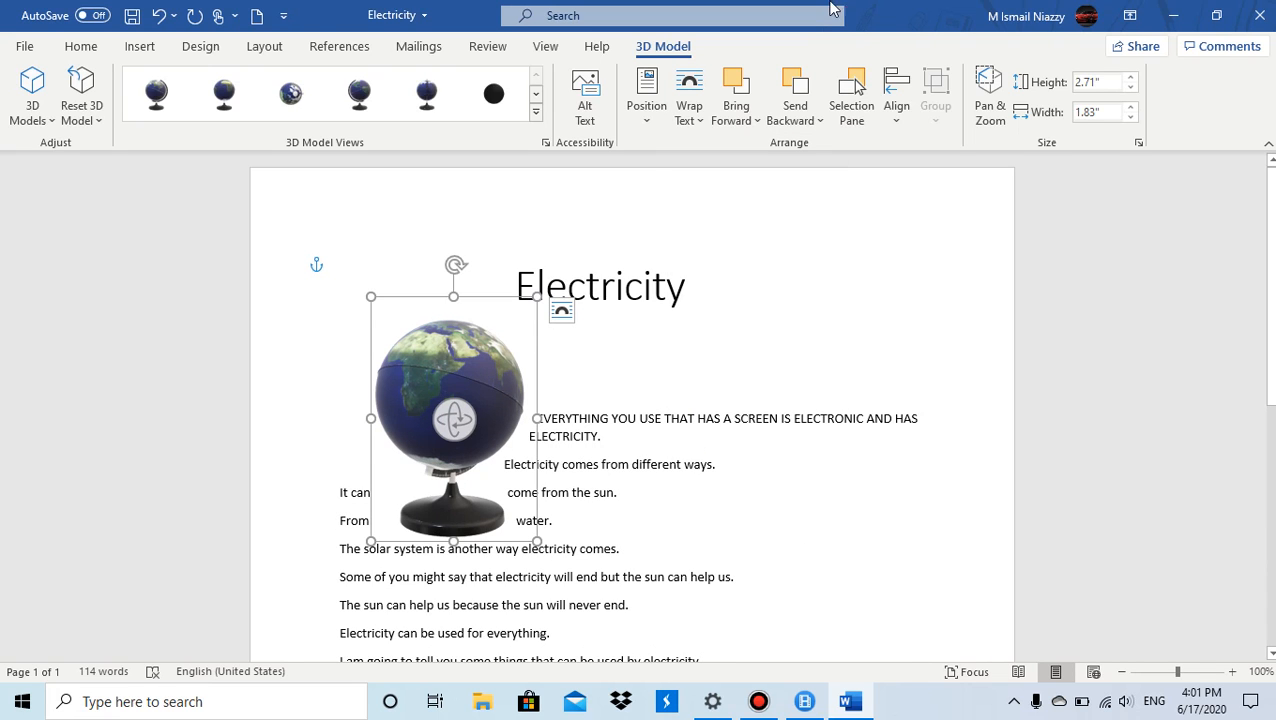
left_click(689, 110)
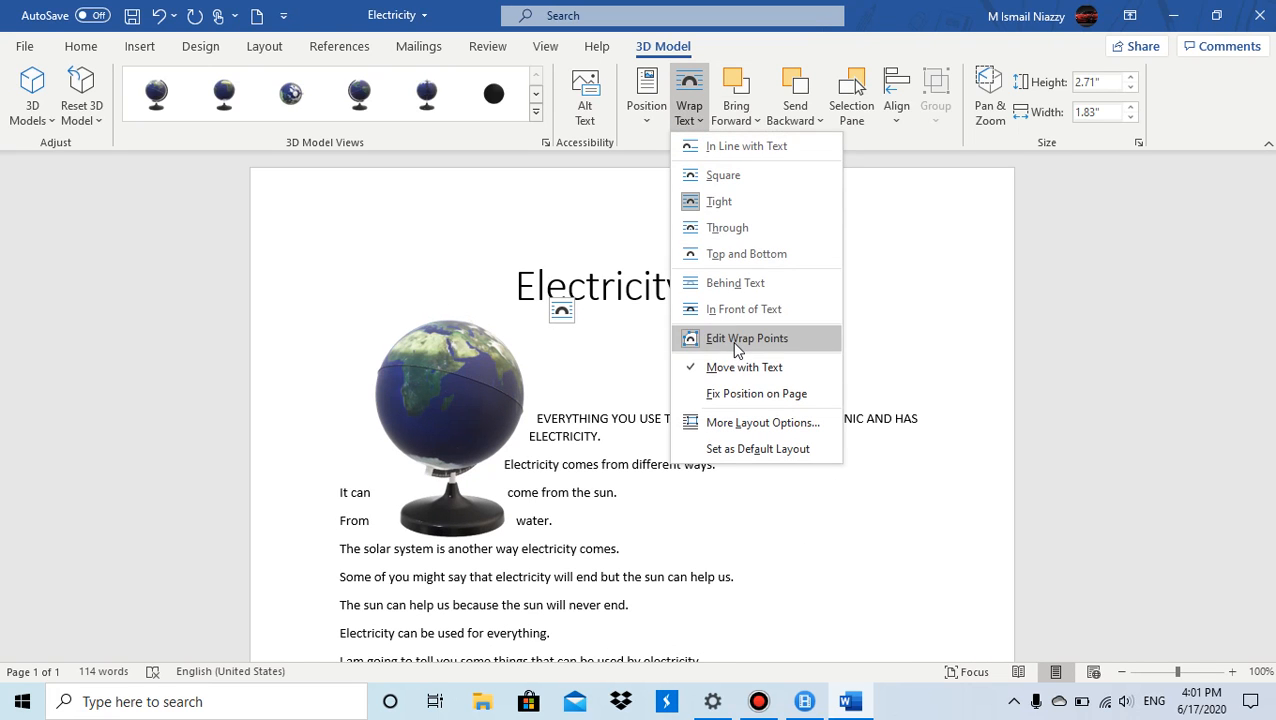
left_click(732, 349)
Step: Apply Square wrapping so the opening paragraphs run beside the globe, then deselect it
left_click(689, 110)
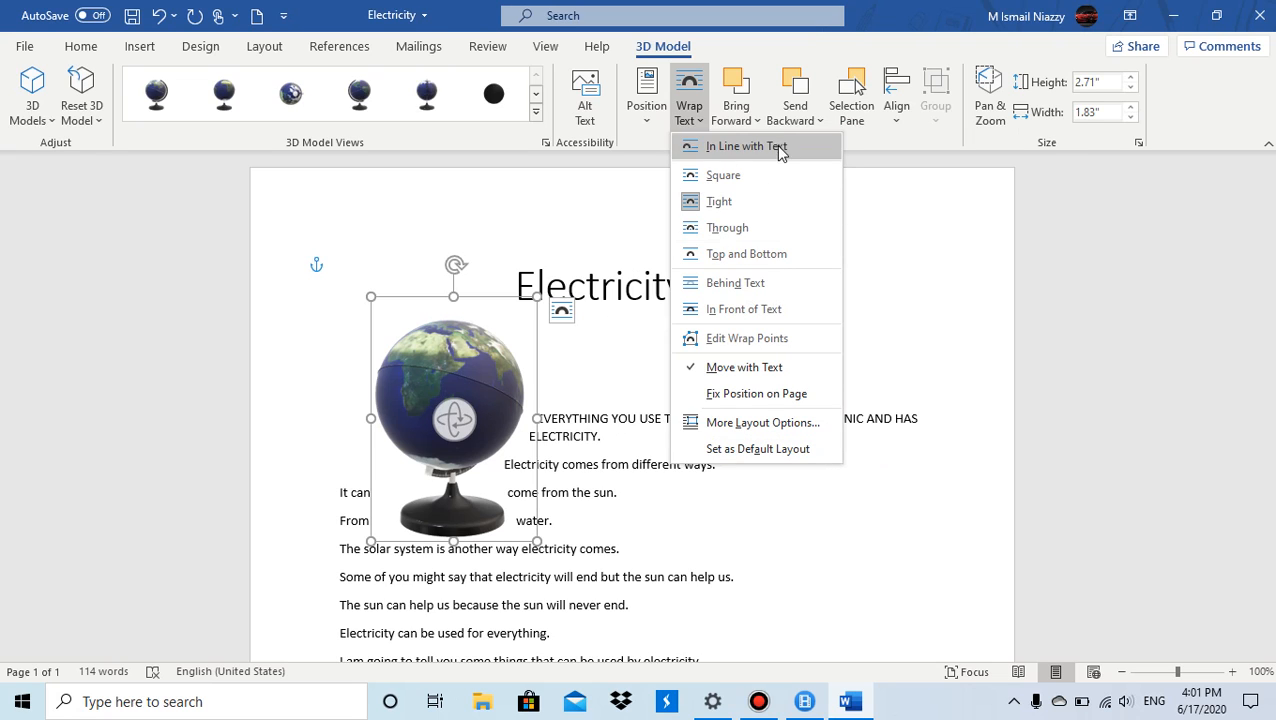
left_click(748, 176)
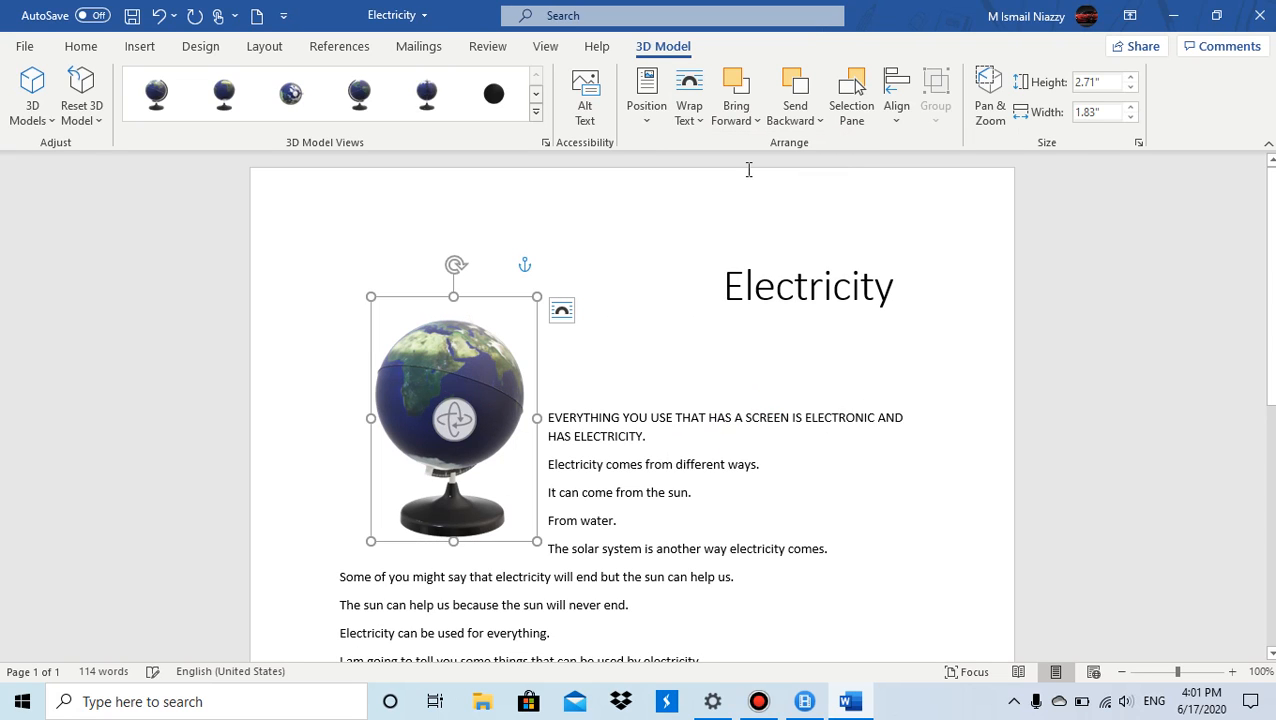
left_click(689, 110)
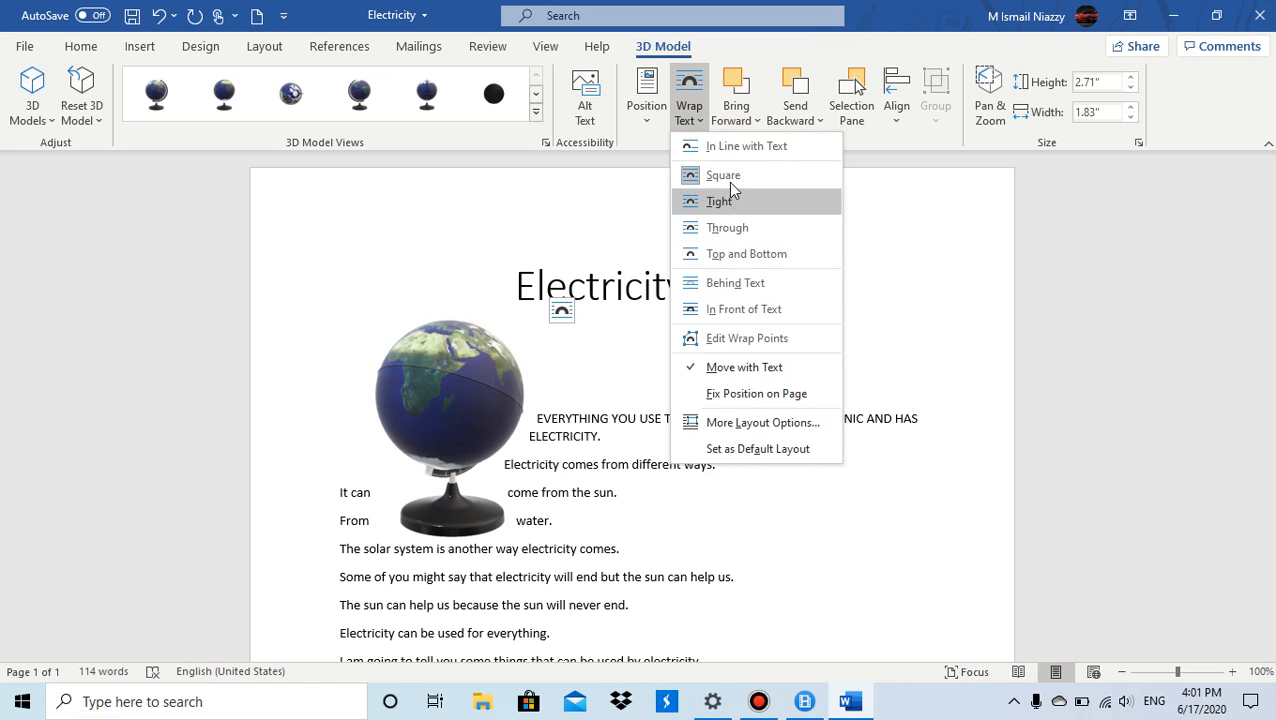
left_click(998, 302)
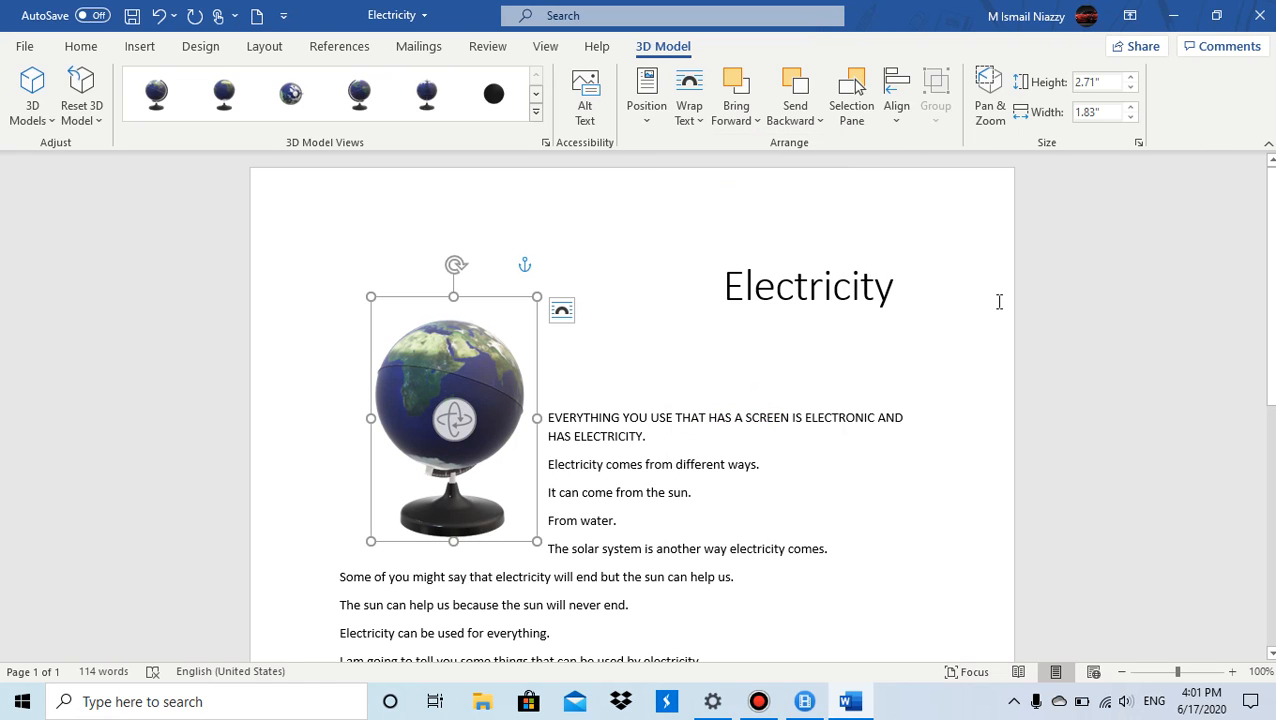
left_click(928, 285)
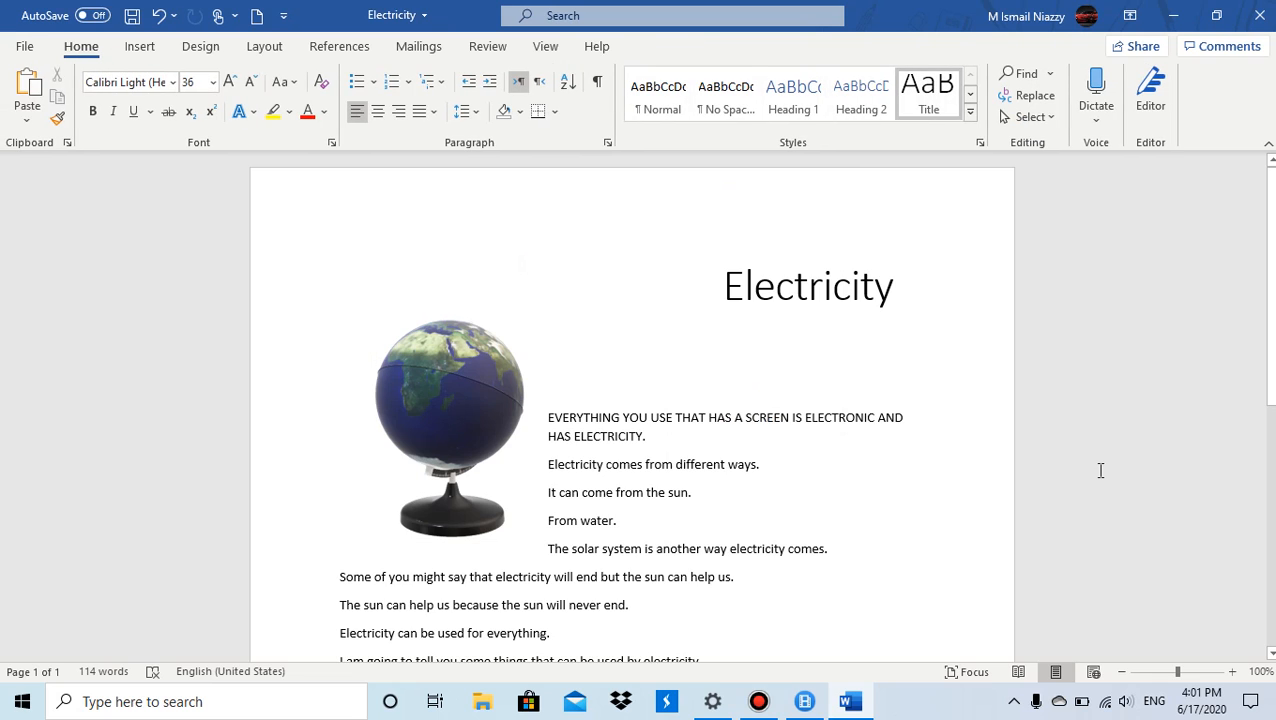